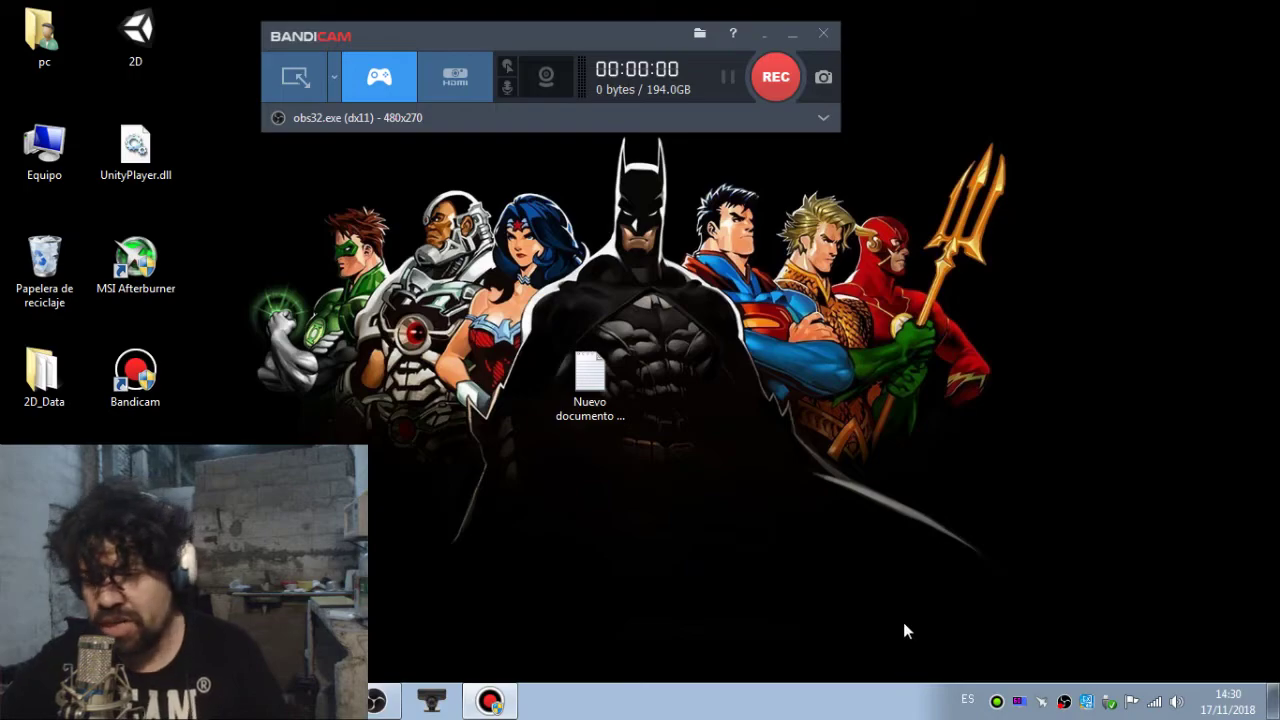
left_click(1063, 703)
left_click(1063, 703)
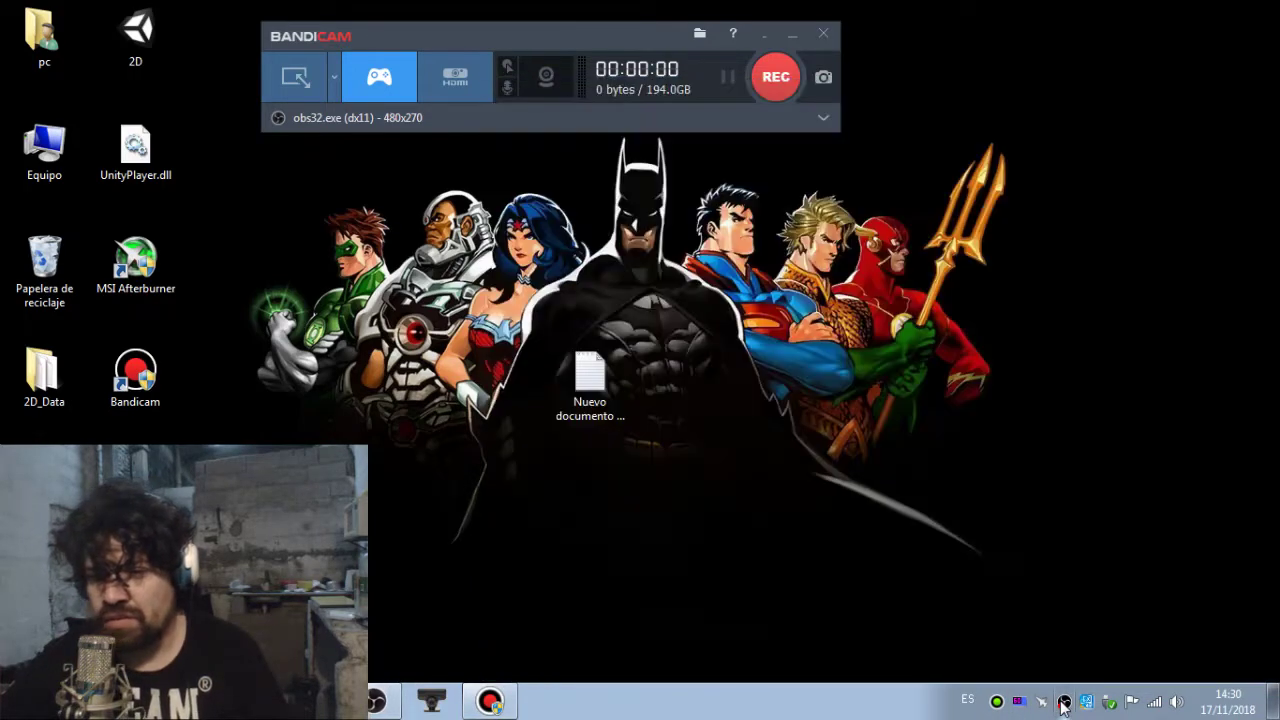
left_click(1063, 703)
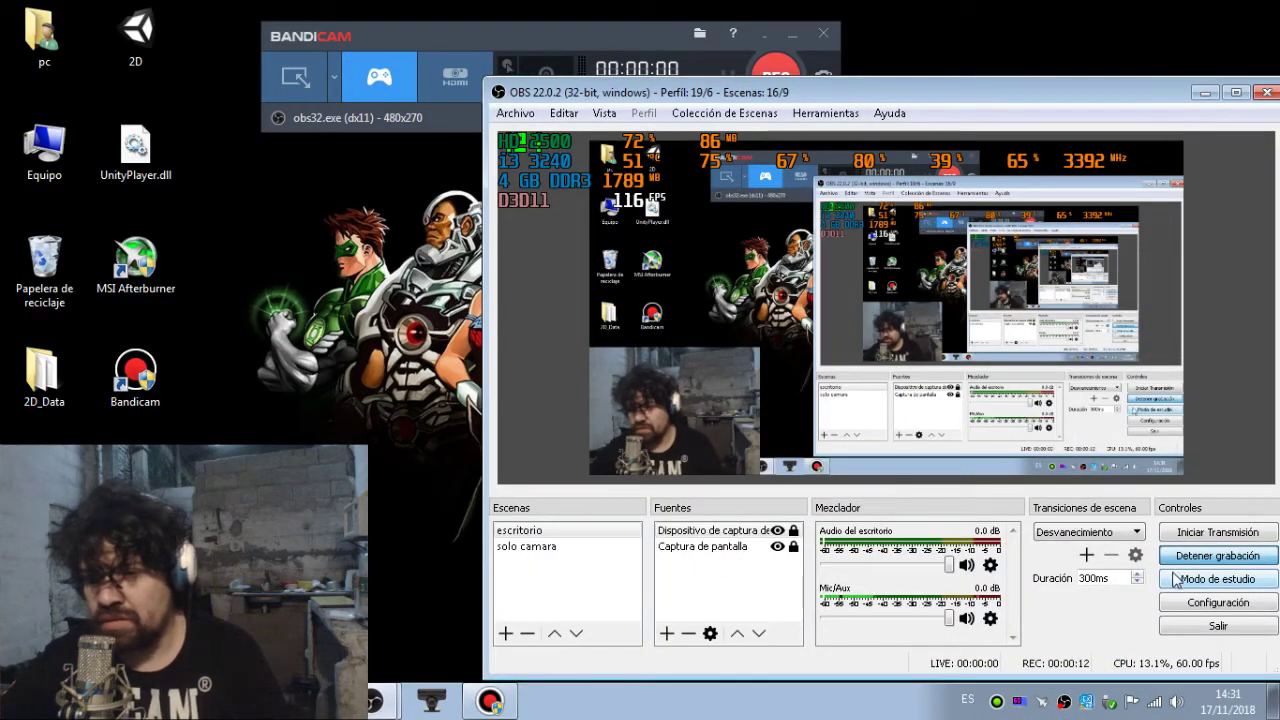
left_click(1063, 703)
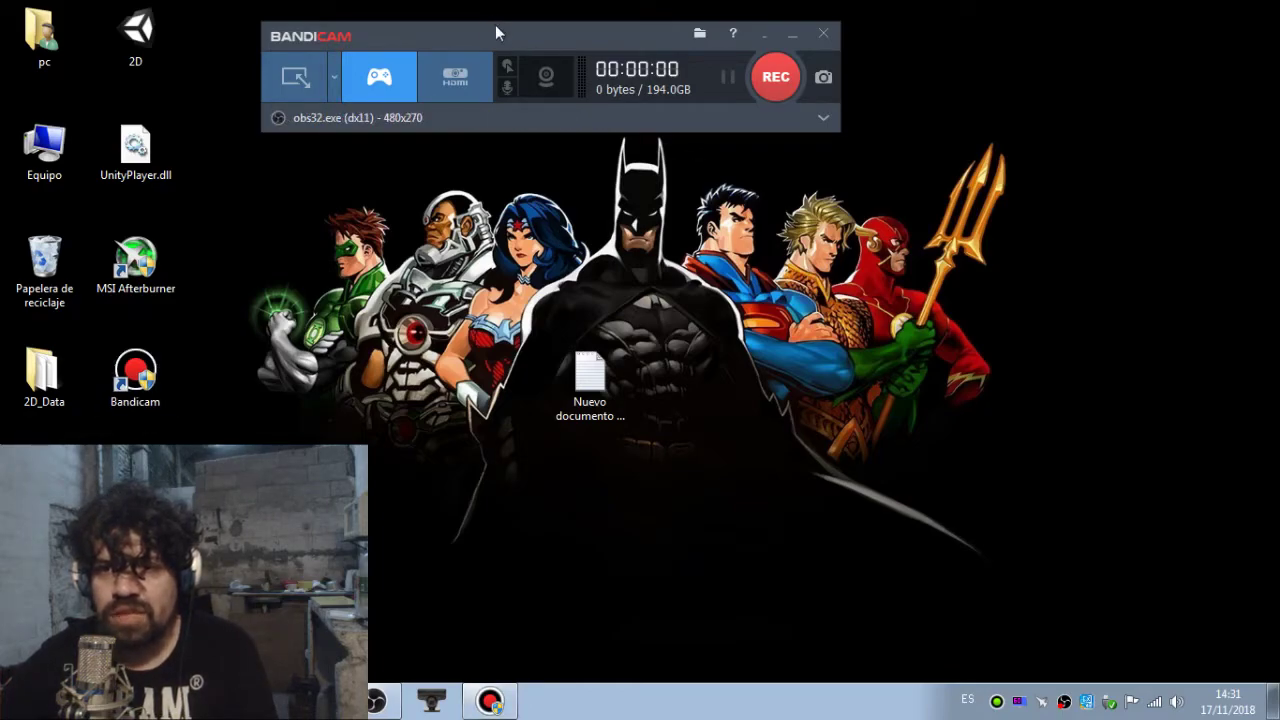
left_click_drag(658, 94, 822, 156)
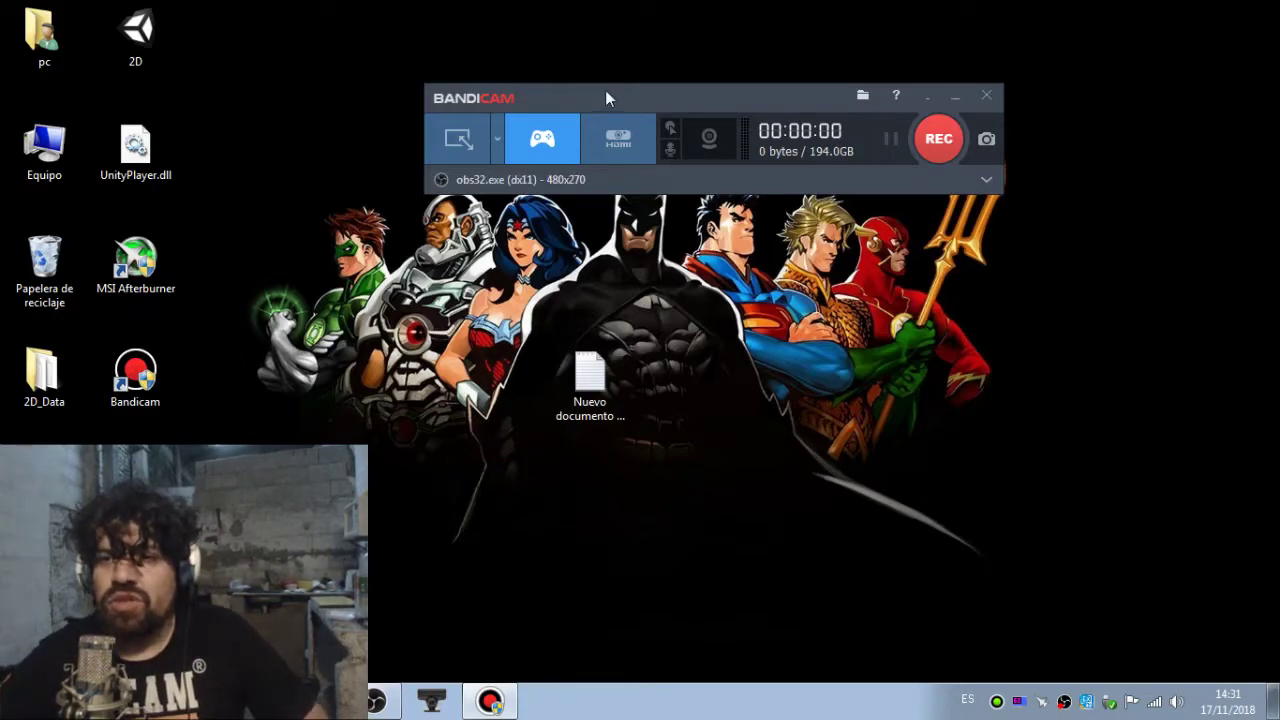
left_click_drag(506, 97, 401, 101)
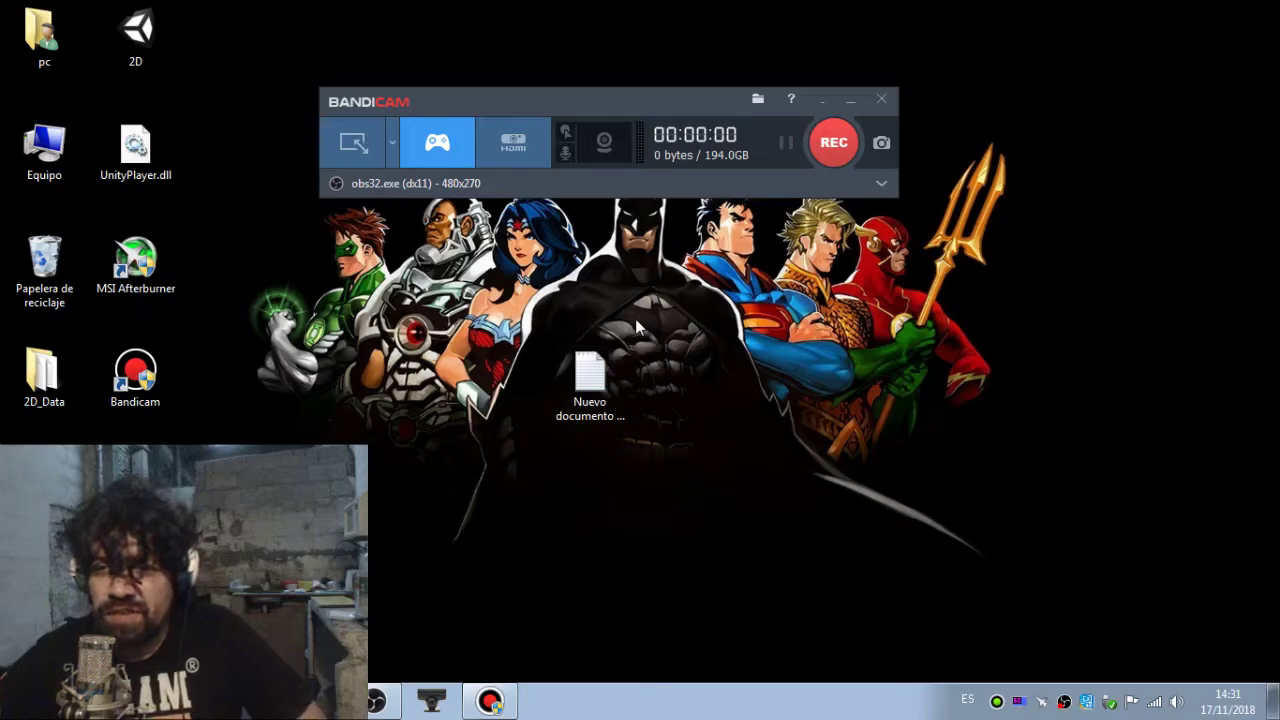
left_click_drag(517, 95, 423, 96)
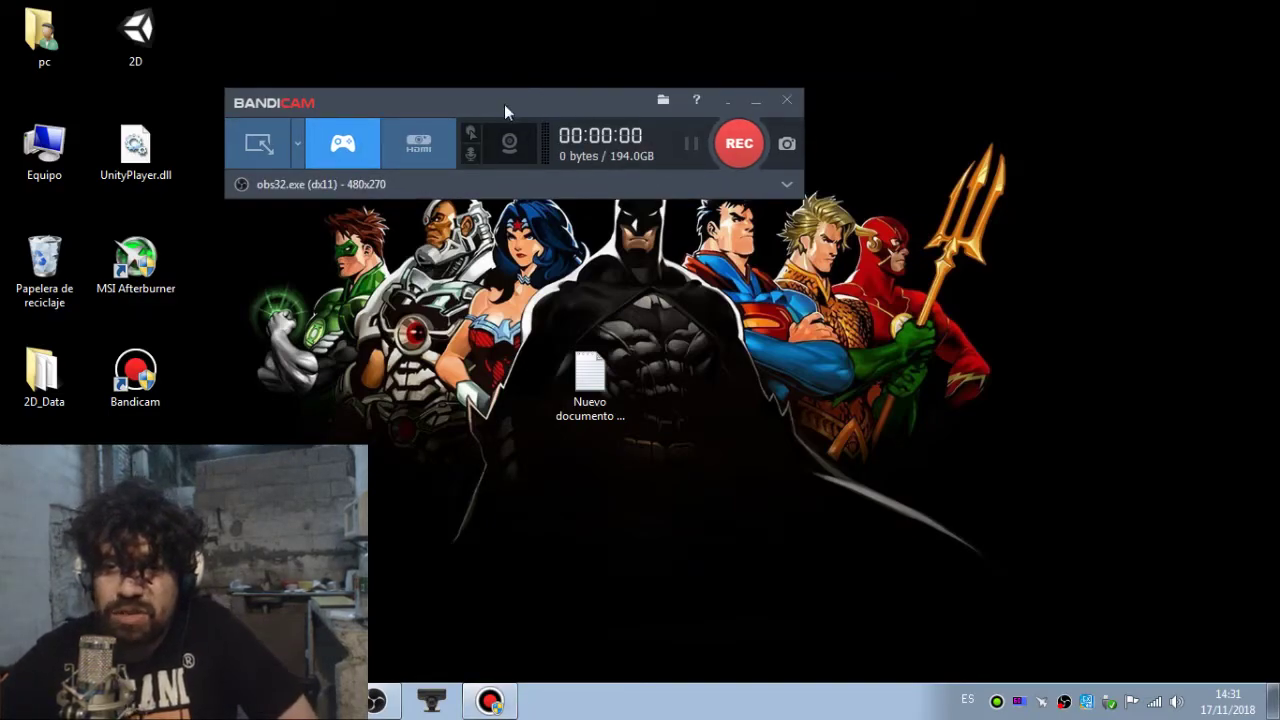
left_click_drag(504, 104, 695, 108)
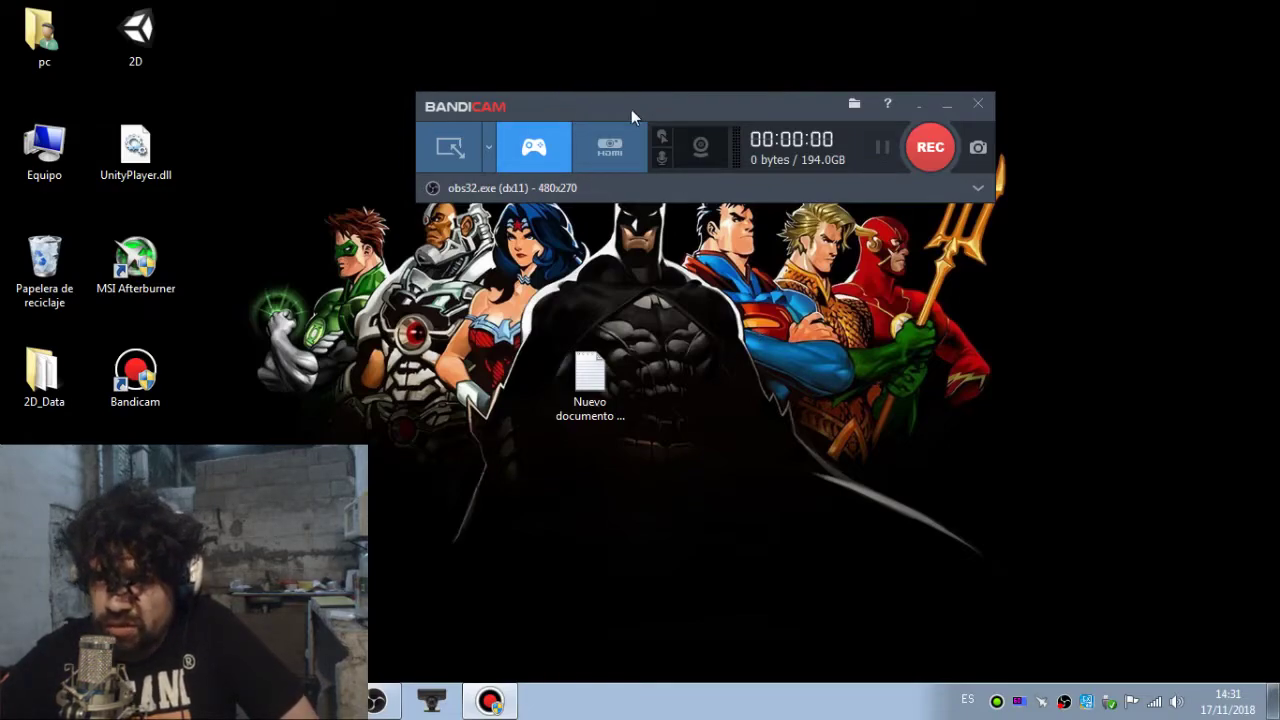
left_click_drag(635, 104, 615, 235)
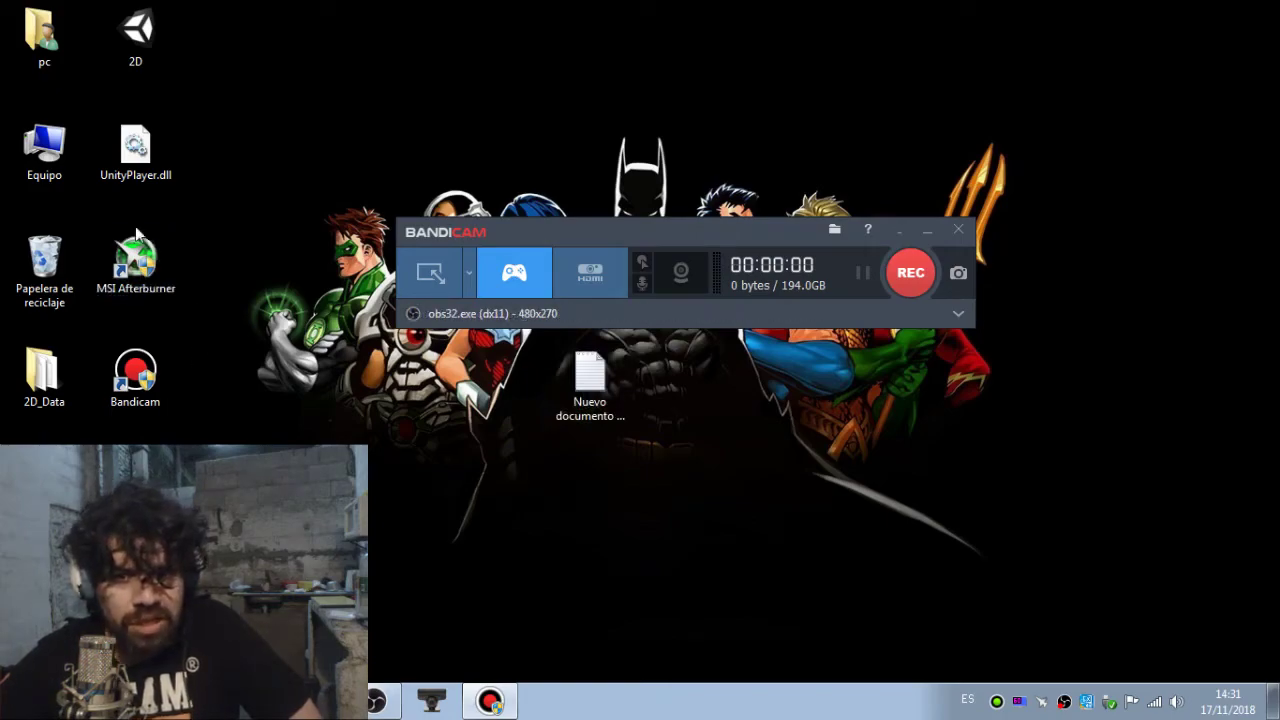
- Launch the 2D game from the desktop and move the Bandicam window nearer the middle of the screen
double_click(152, 55)
left_click_drag(643, 233, 914, 228)
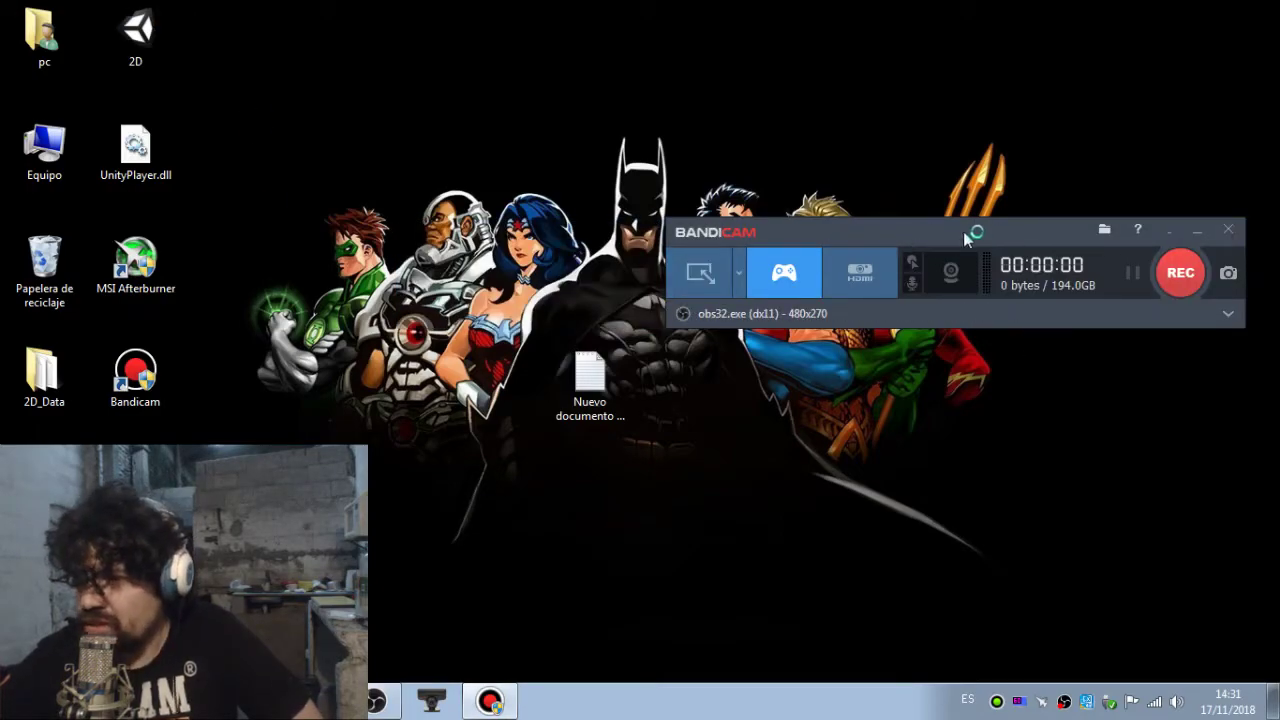
left_click_drag(971, 234, 958, 208)
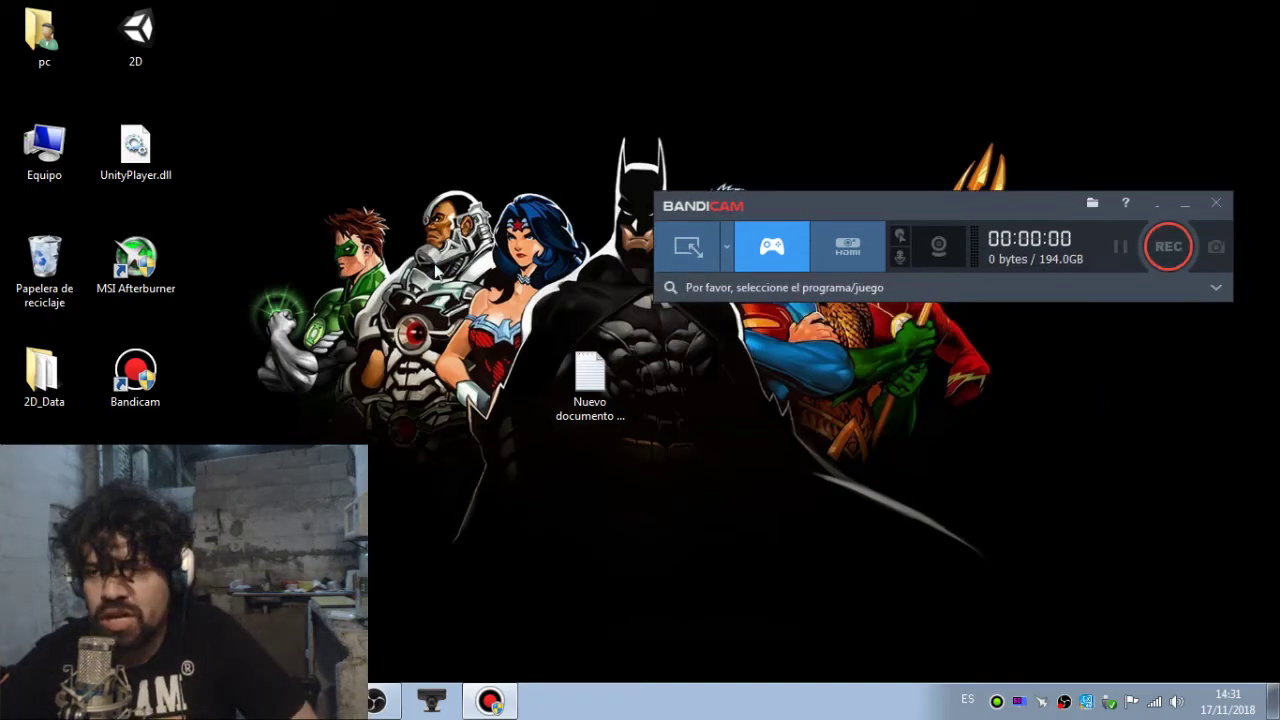
left_click_drag(771, 211, 635, 210)
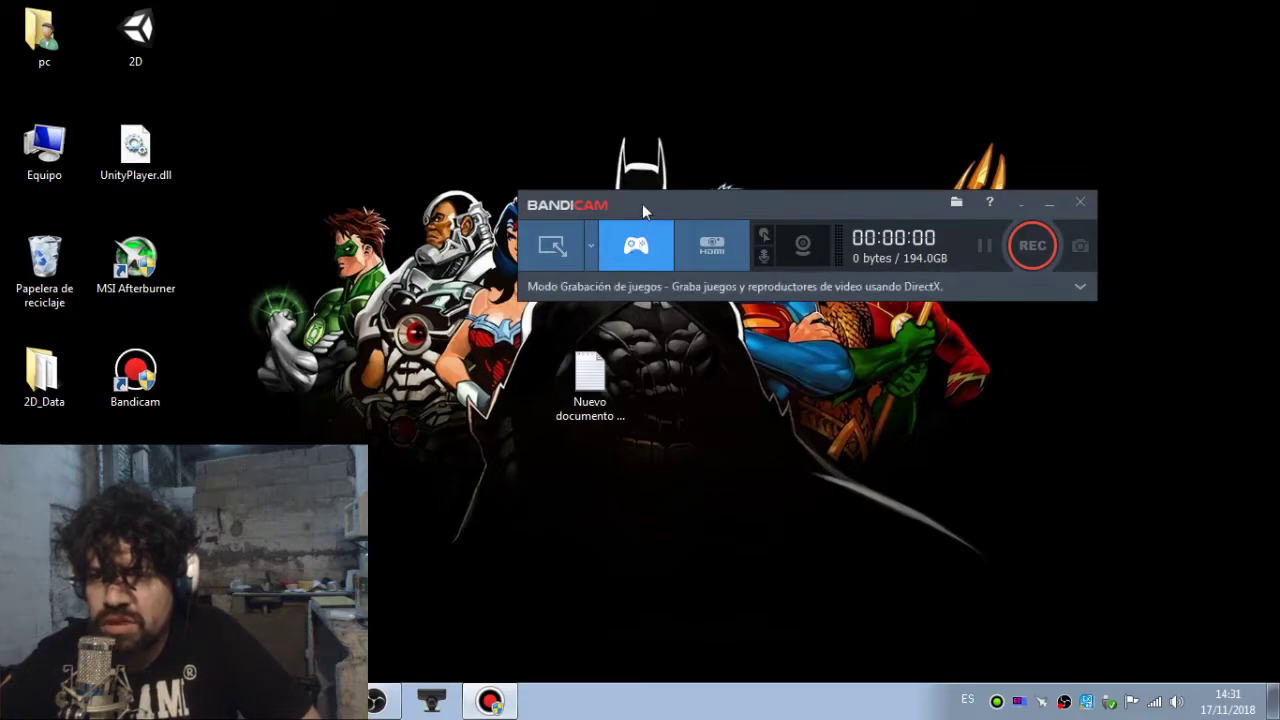
left_click(726, 250)
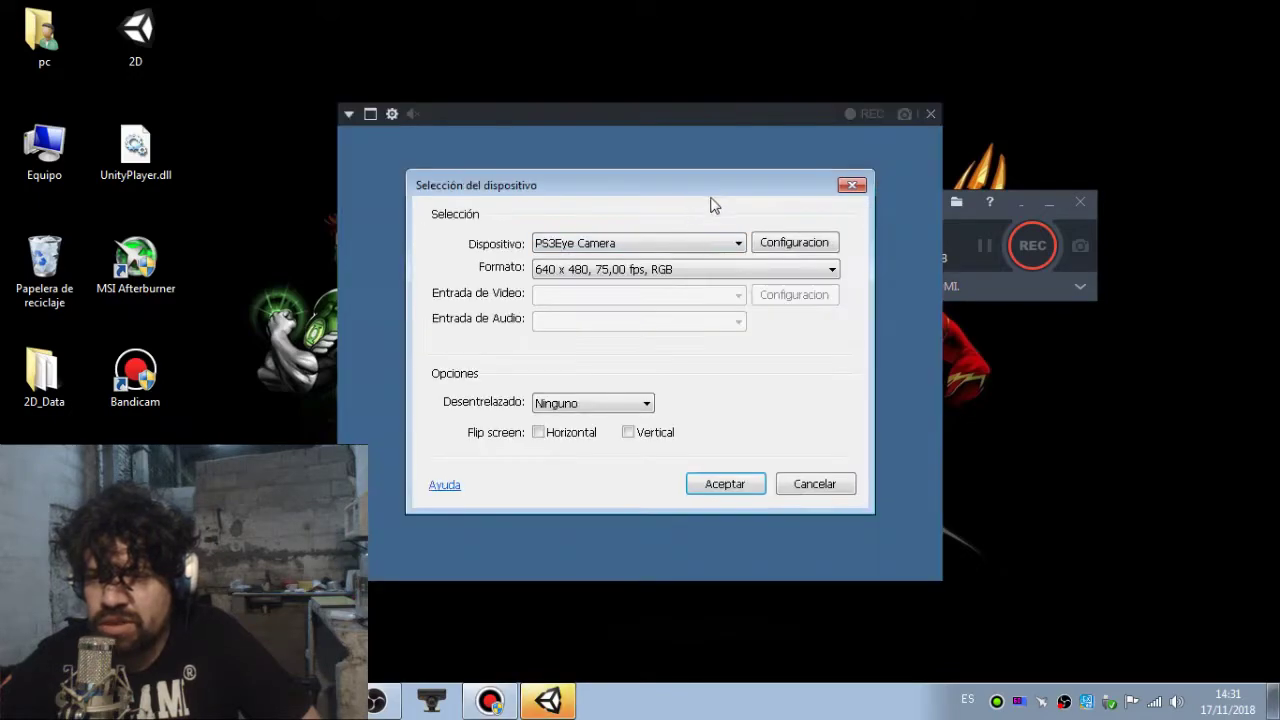
left_click(810, 485)
left_click(930, 113)
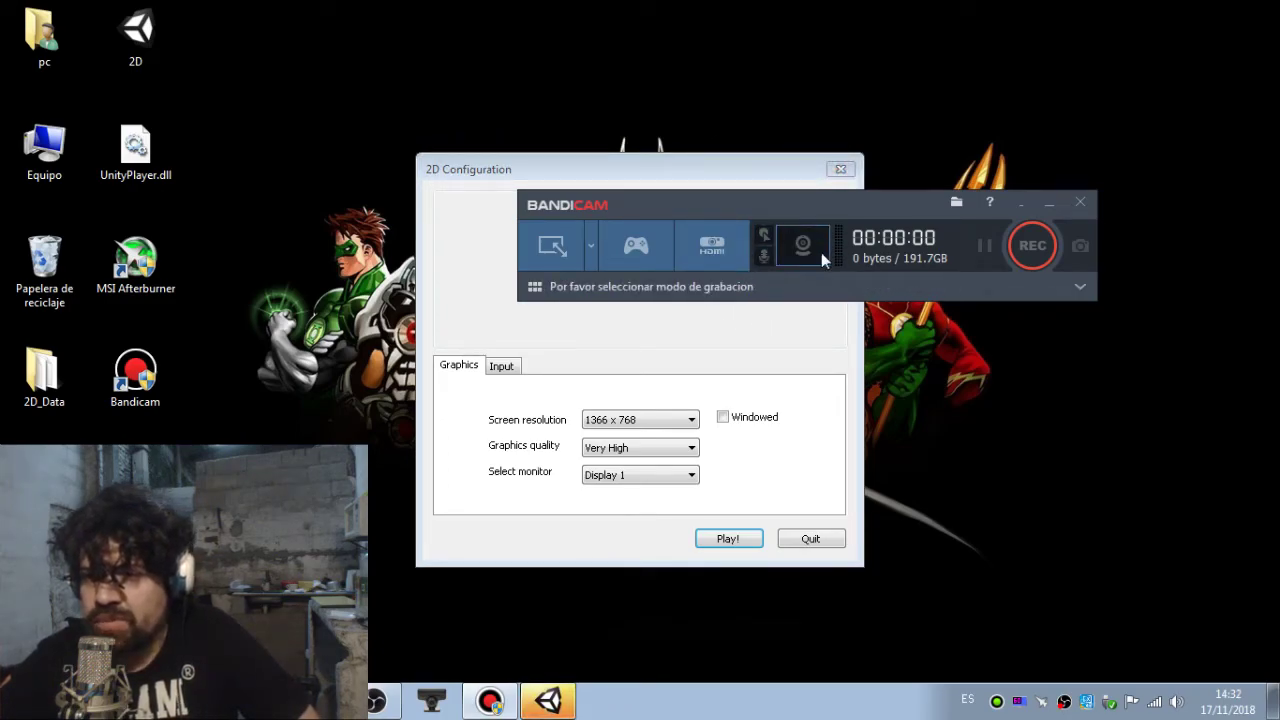
- Examine the primary and secondary sound device options in the recording settings, then leave them without saving
left_click(764, 256)
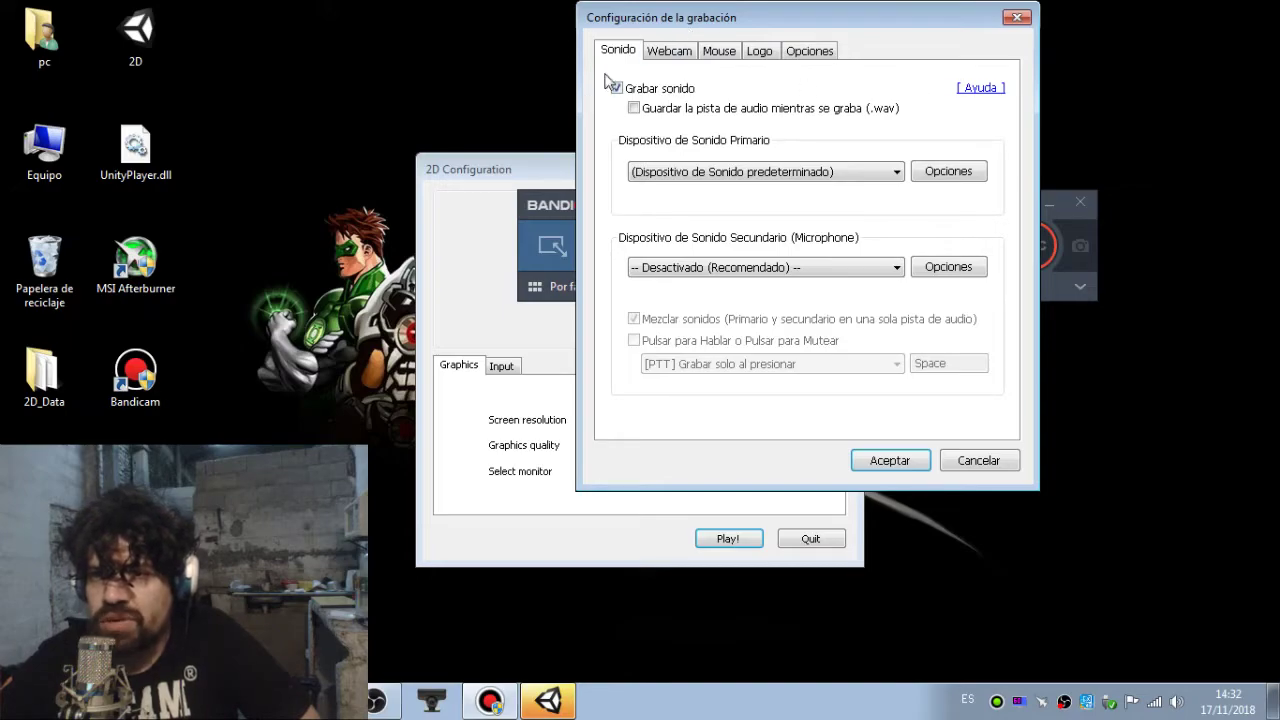
left_click(657, 243)
left_click(657, 243)
left_click(657, 335)
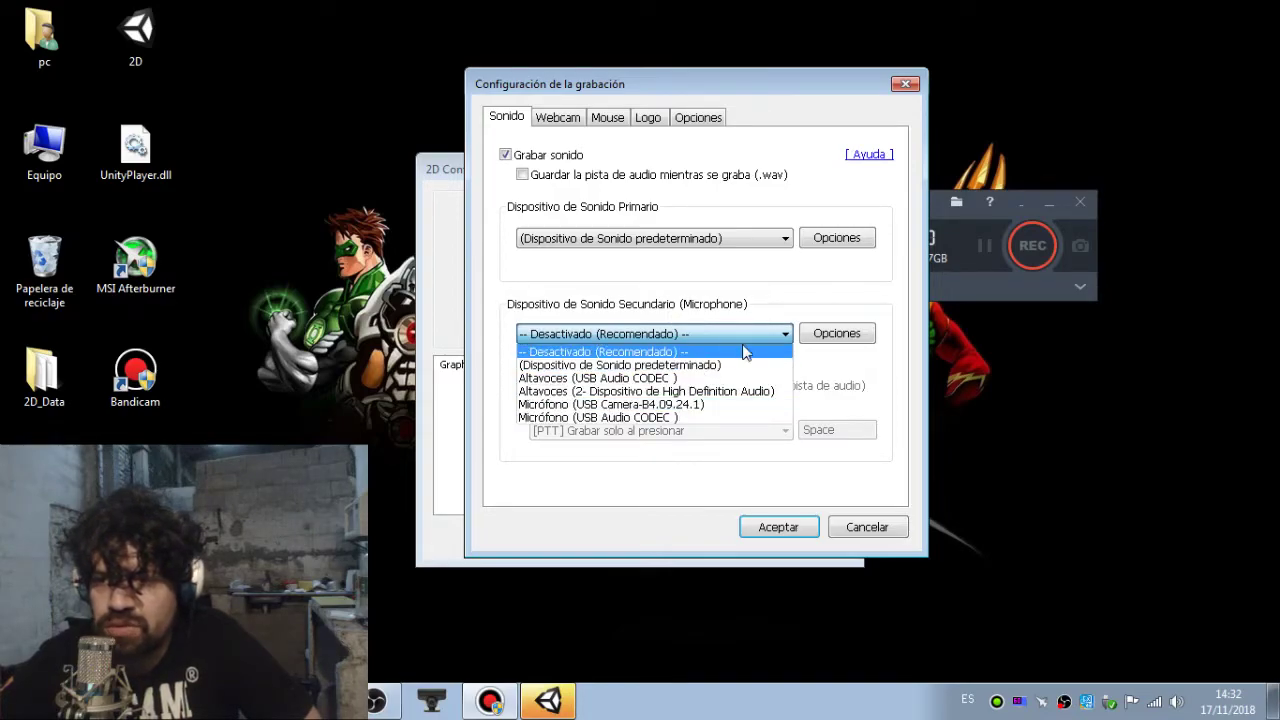
left_click(848, 532)
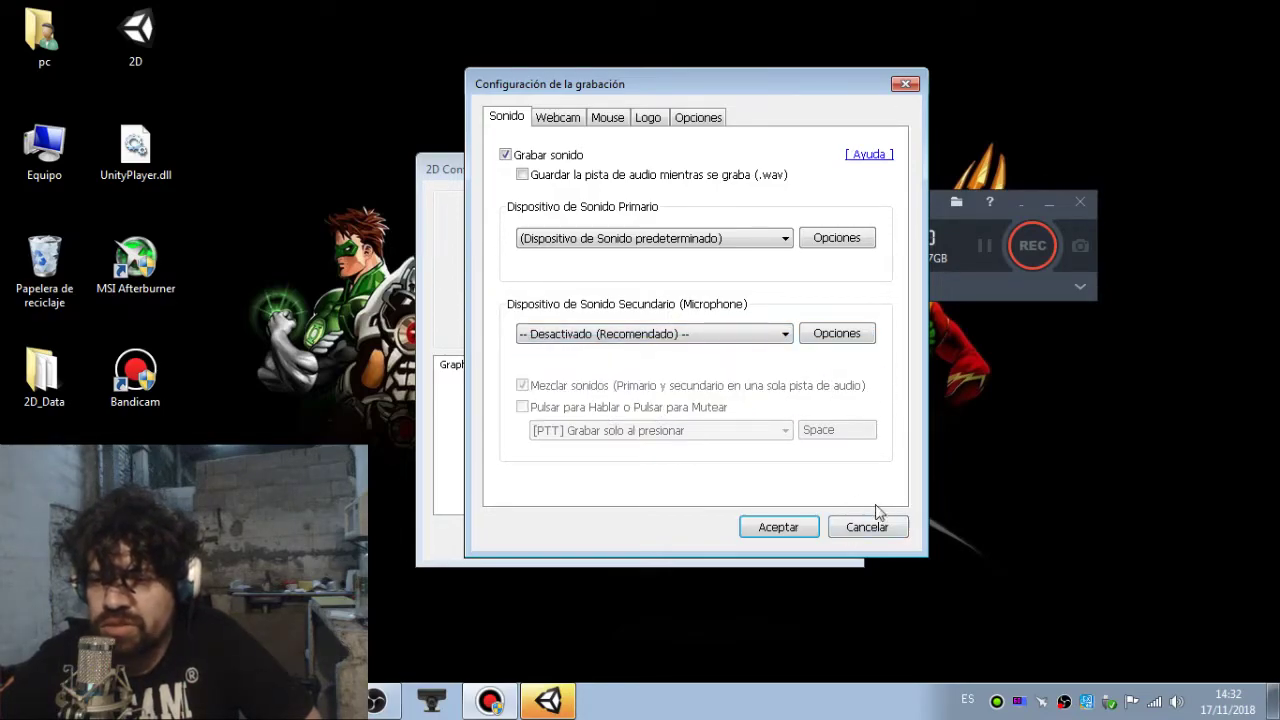
left_click(870, 522)
- Enable the webcam overlay in the recorded video using the PS3Eye Camera with auto-detected format
left_click(804, 250)
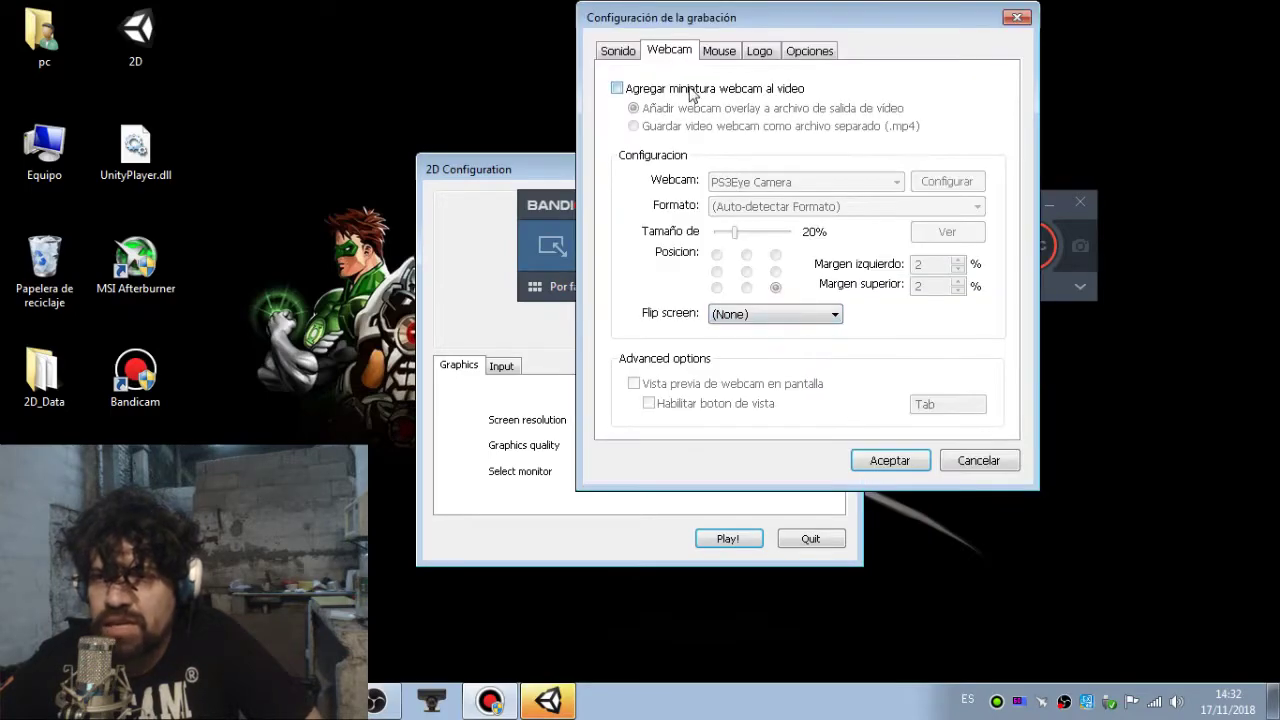
left_click(679, 90)
left_click(839, 180)
left_click(843, 184)
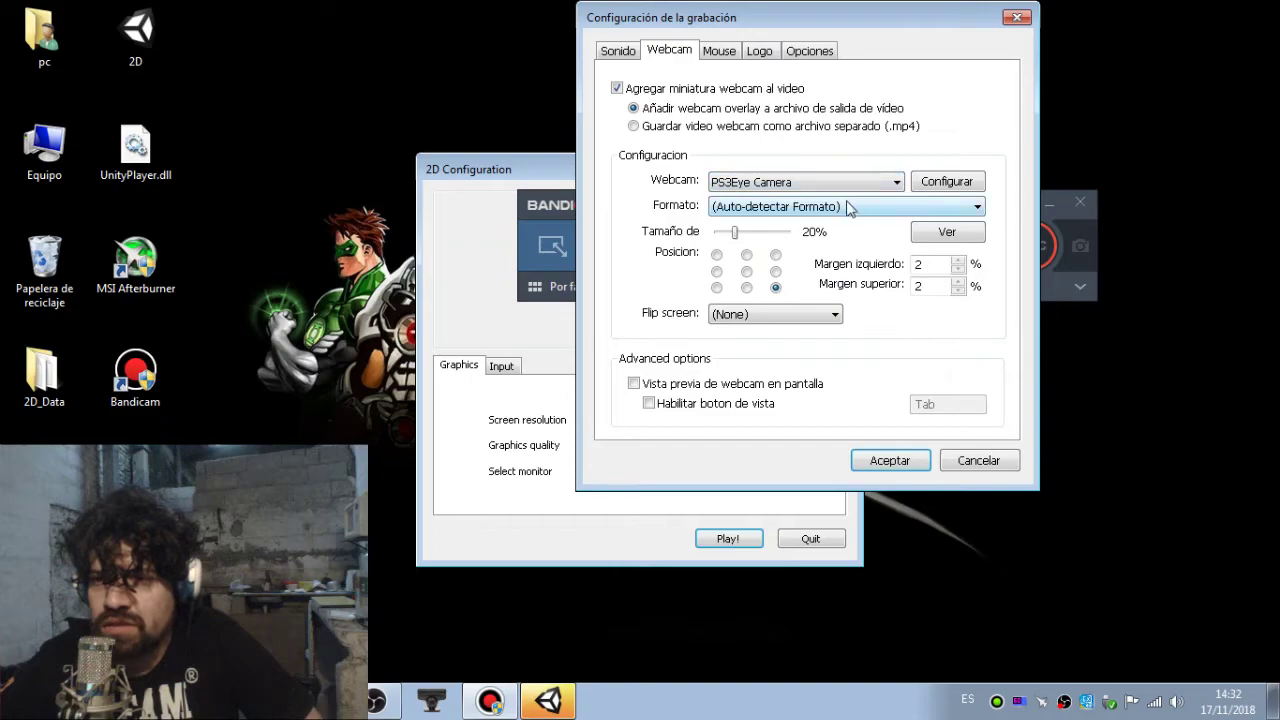
left_click(889, 461)
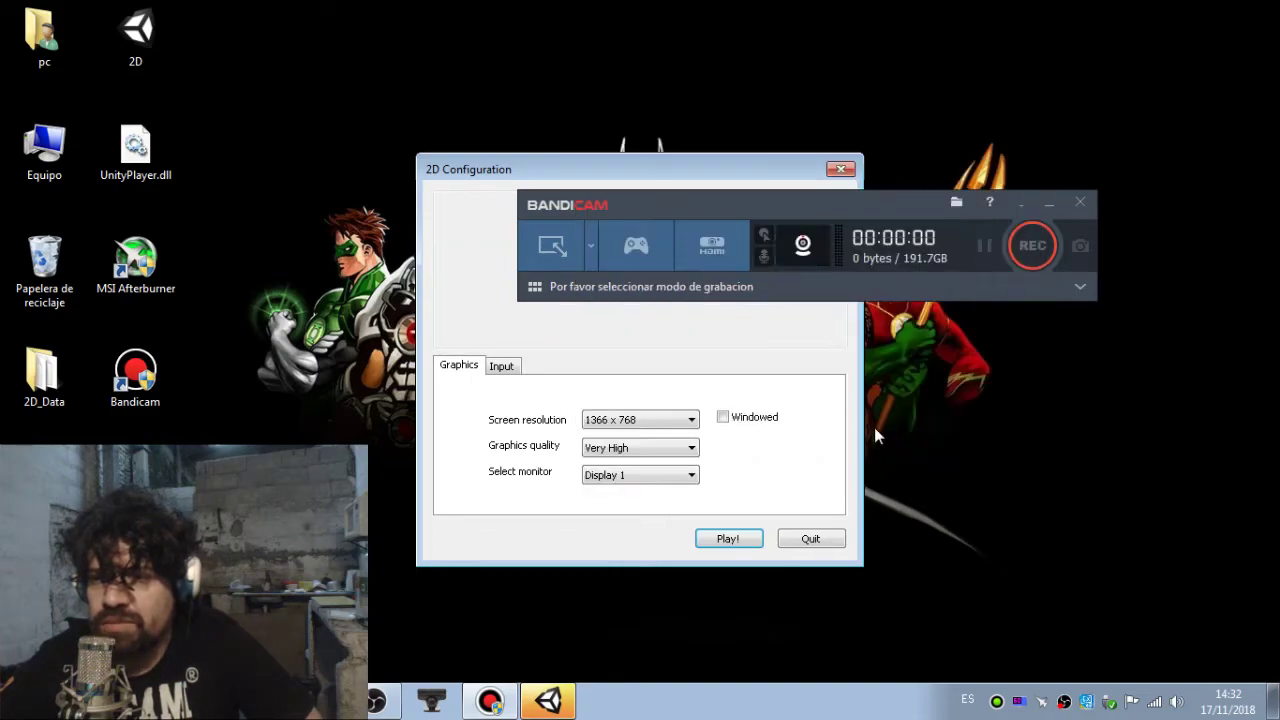
- Enable showing the mouse cursor, the click effect and the mouse highlight effect for recordings
left_click(764, 236)
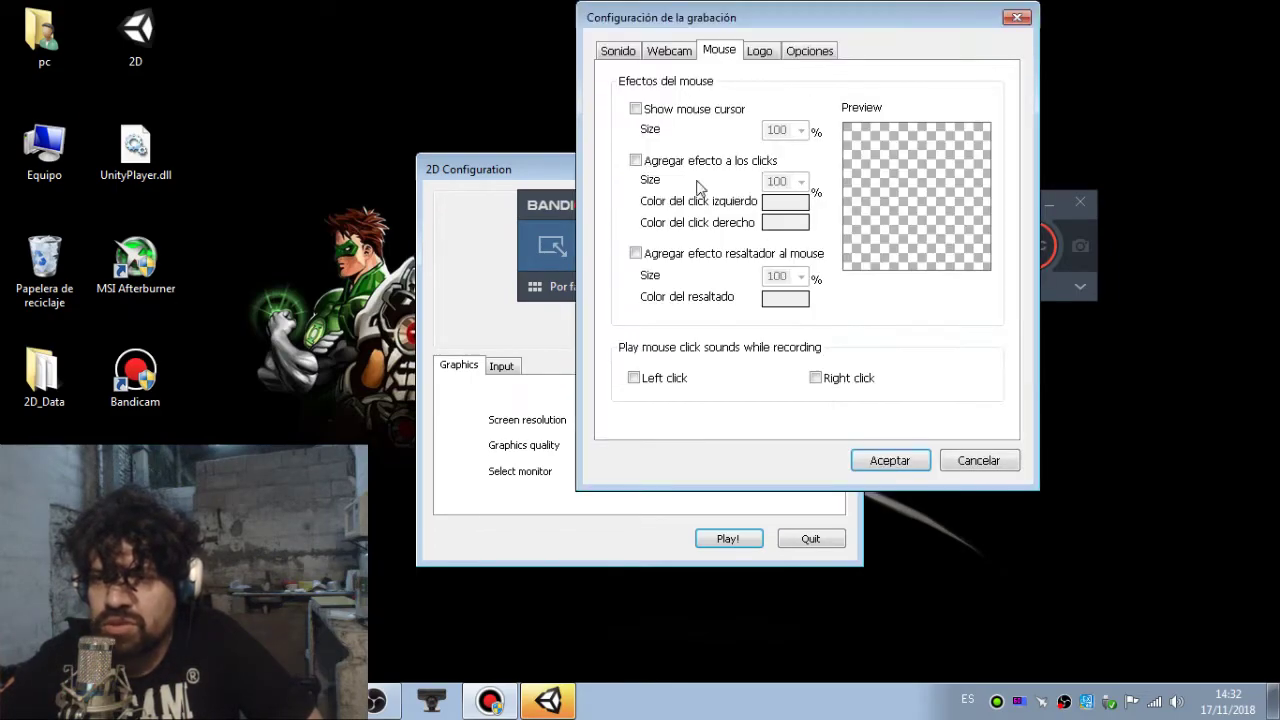
left_click(636, 109)
left_click(650, 162)
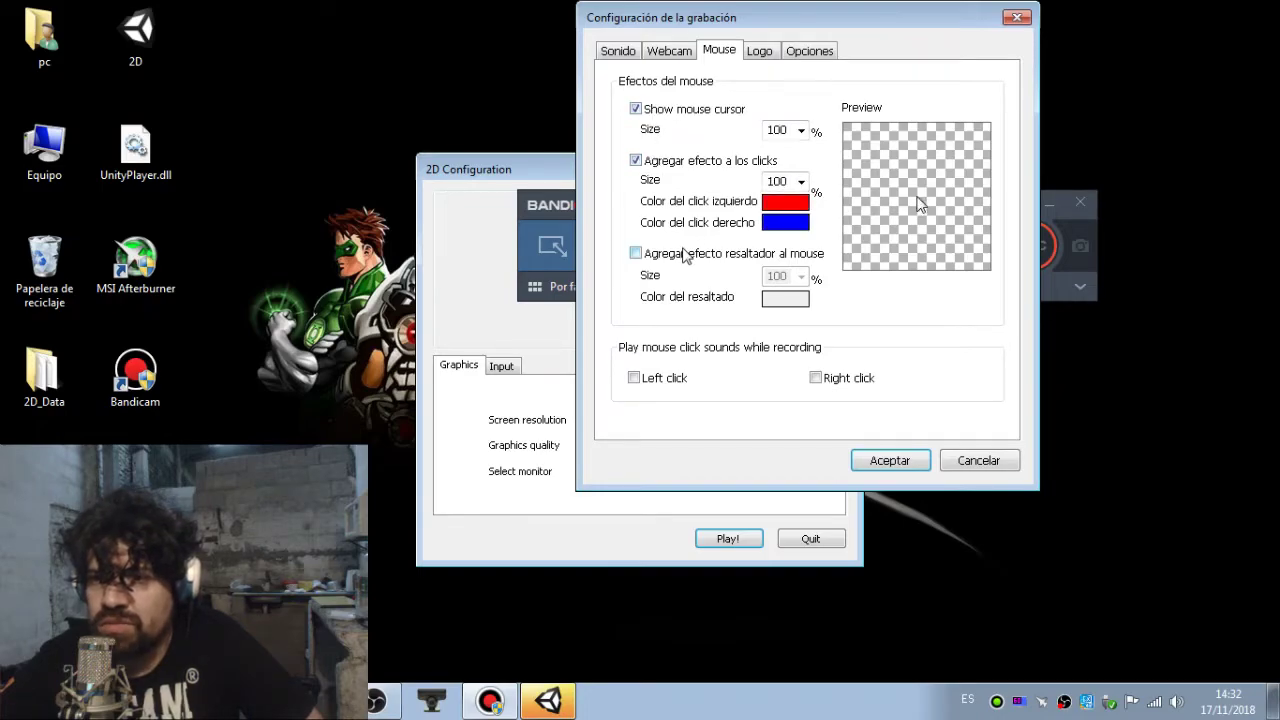
left_click(682, 253)
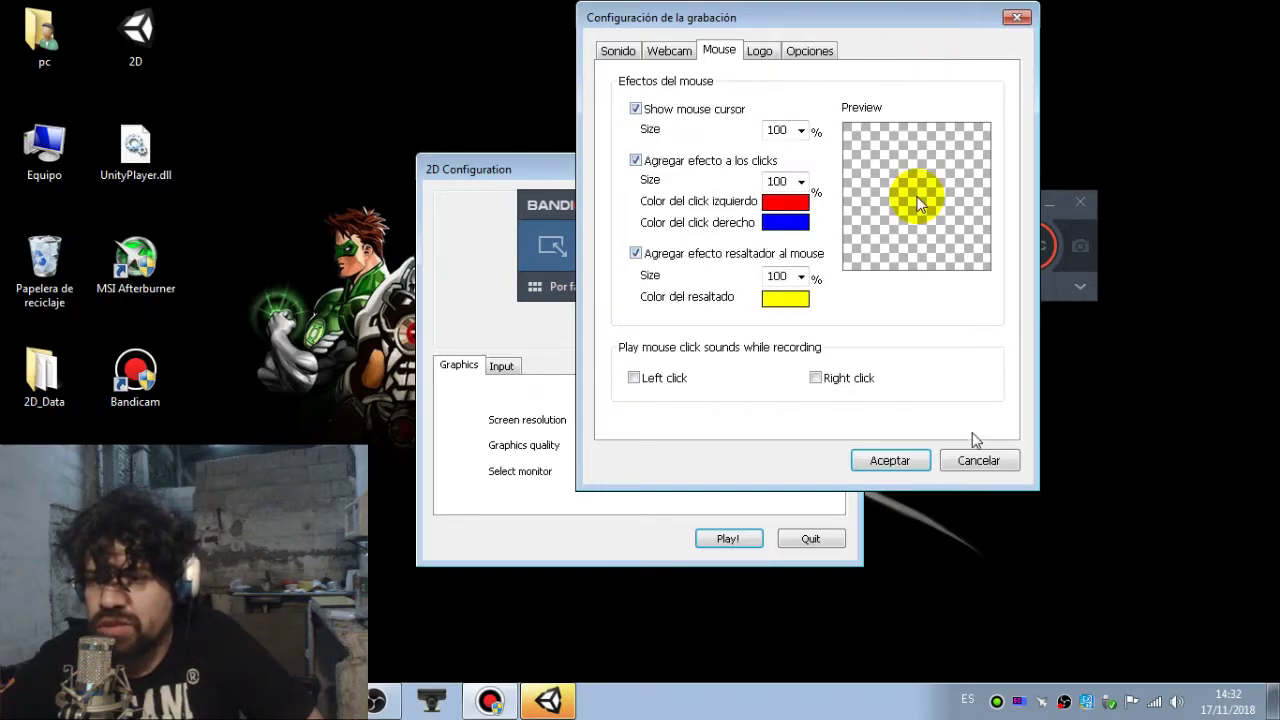
left_click(958, 462)
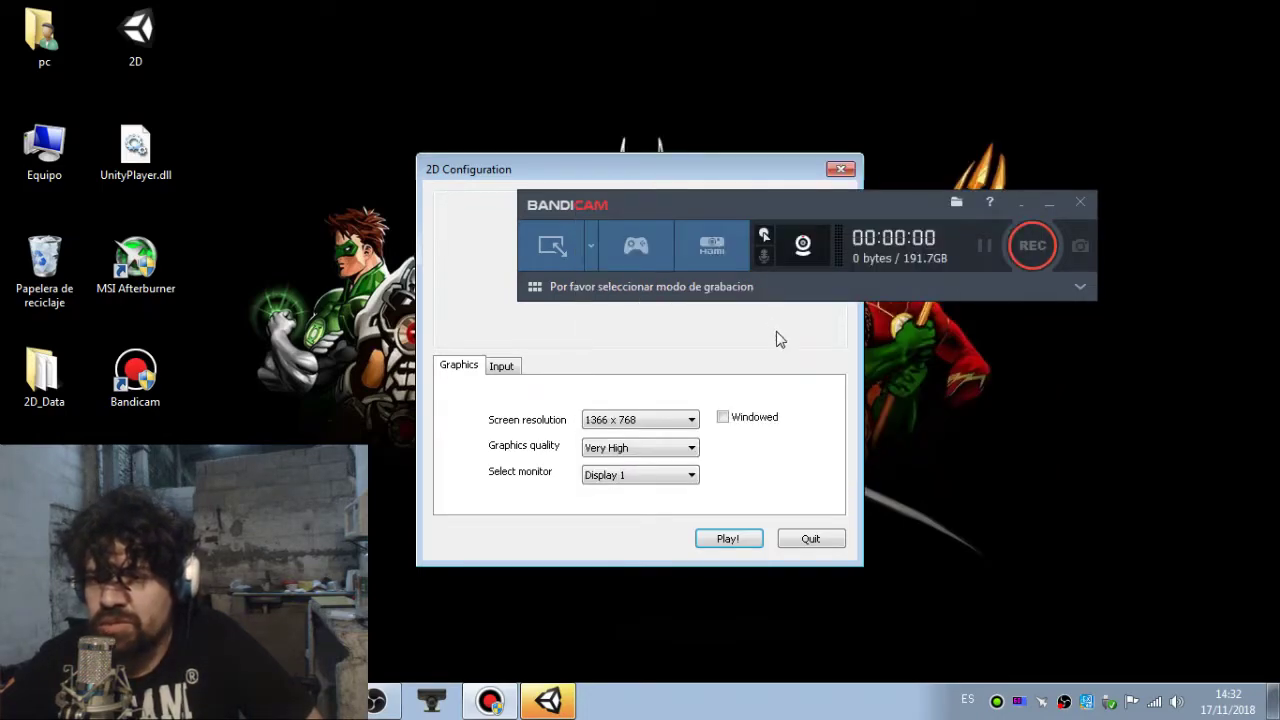
- Set the secondary sound device to Micrófono (USB Camera-B4.09.24.1) and save the recording settings
left_click(764, 260)
left_click(737, 172)
left_click(742, 183)
left_click(740, 265)
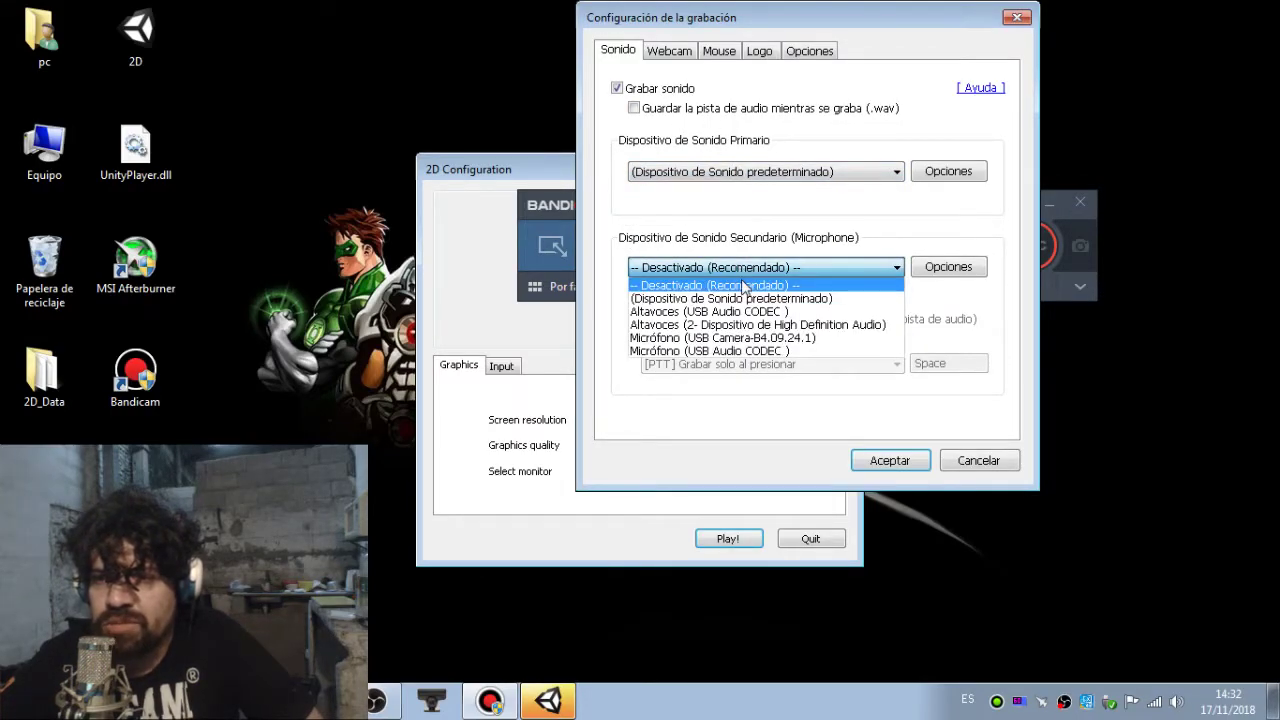
left_click(790, 338)
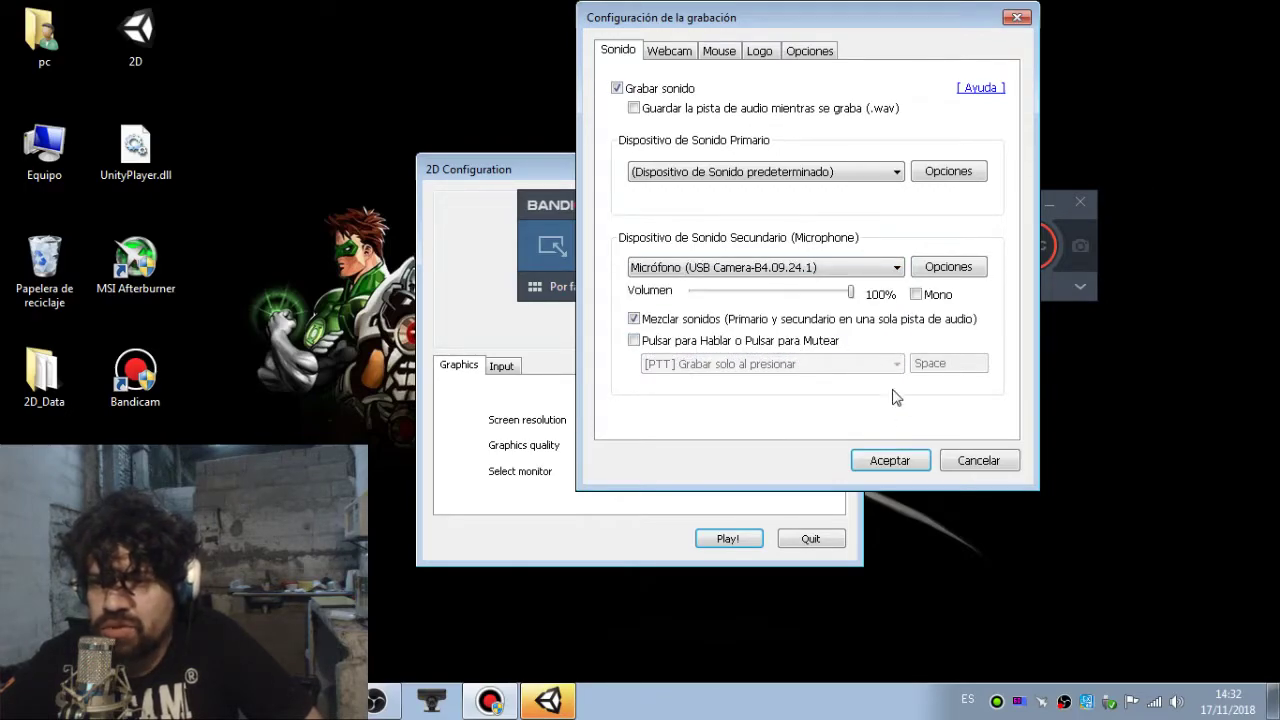
left_click(890, 461)
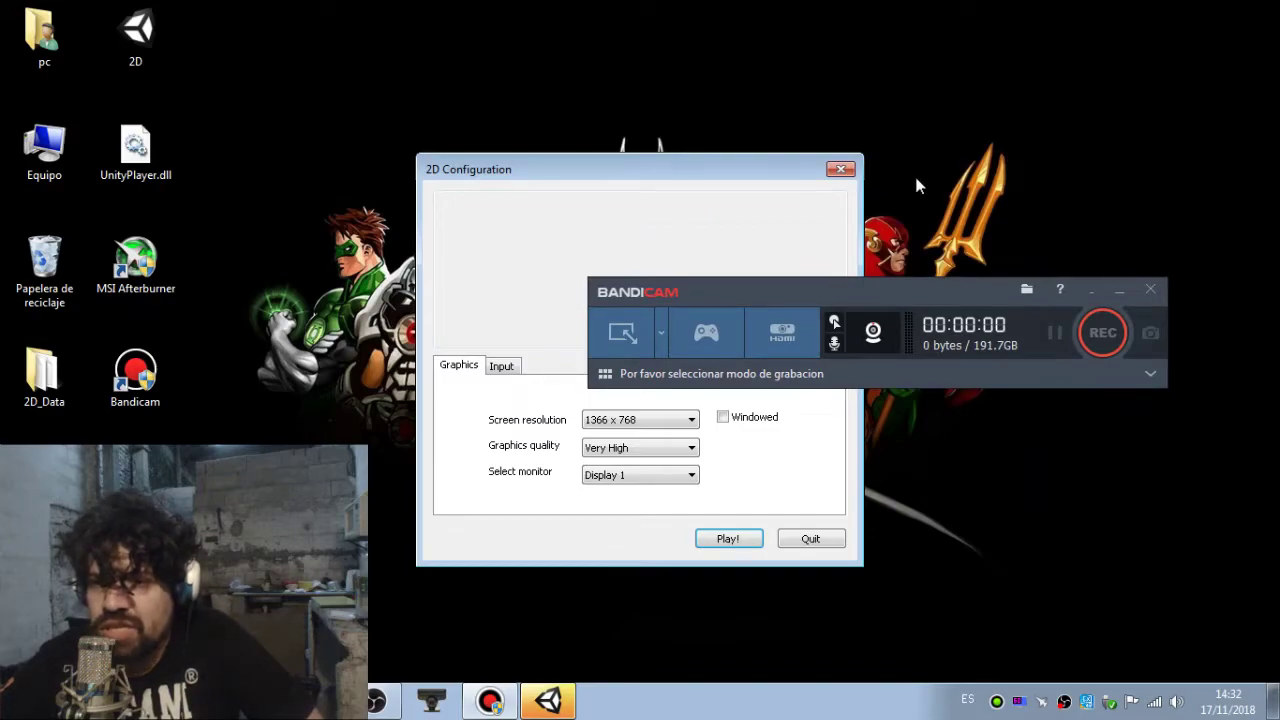
- Run the 2D game windowed at 800 x 600 and set Bandicam to game recording mode
left_click(722, 418)
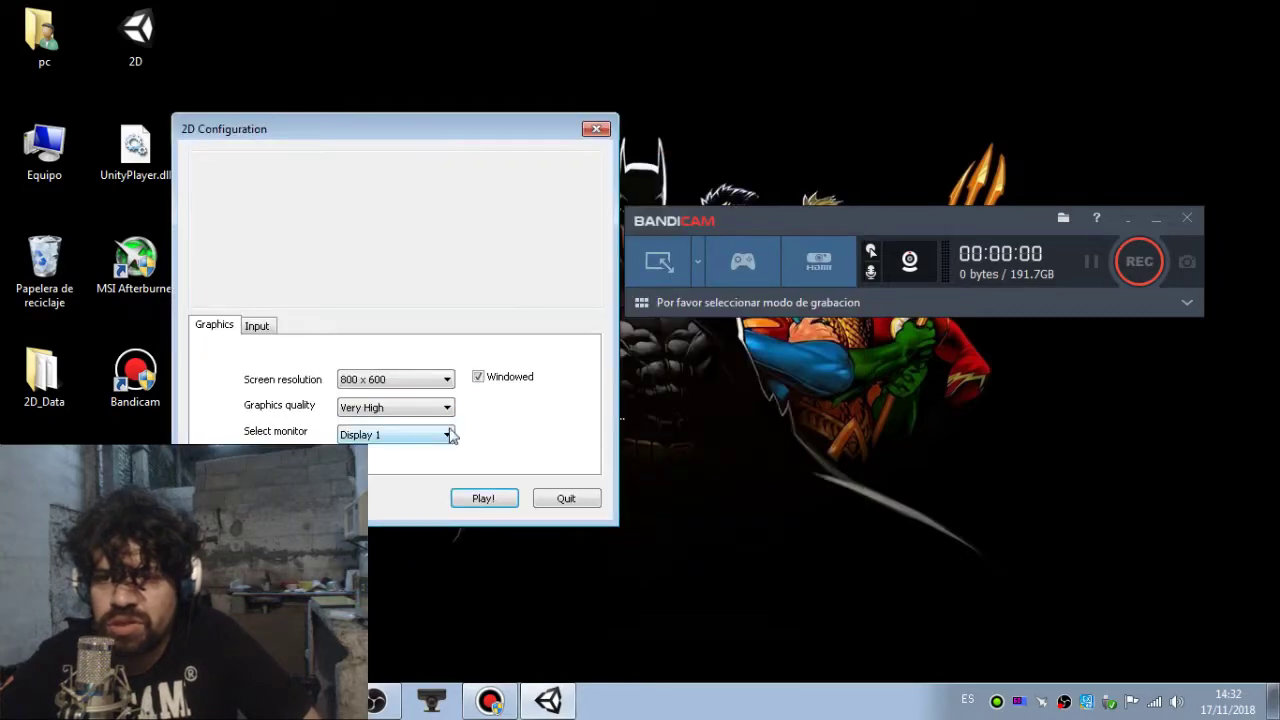
left_click(486, 497)
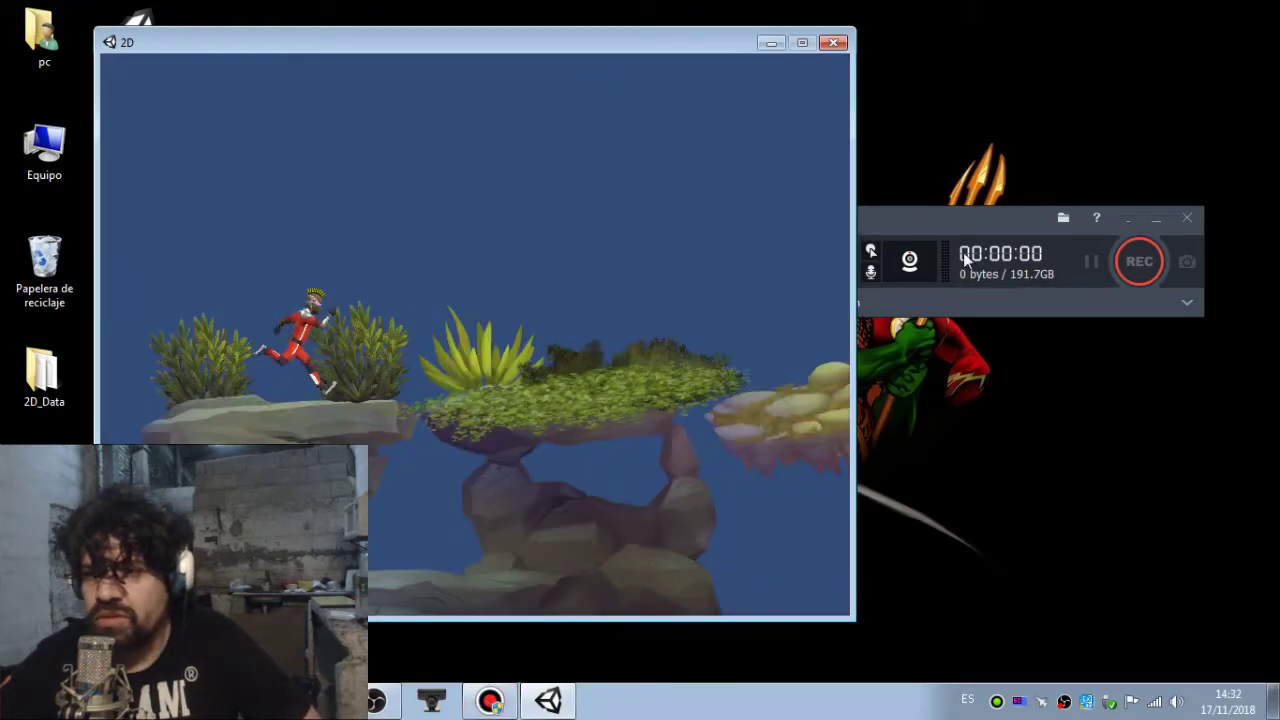
left_click(960, 232)
left_click(770, 278)
left_click(453, 298)
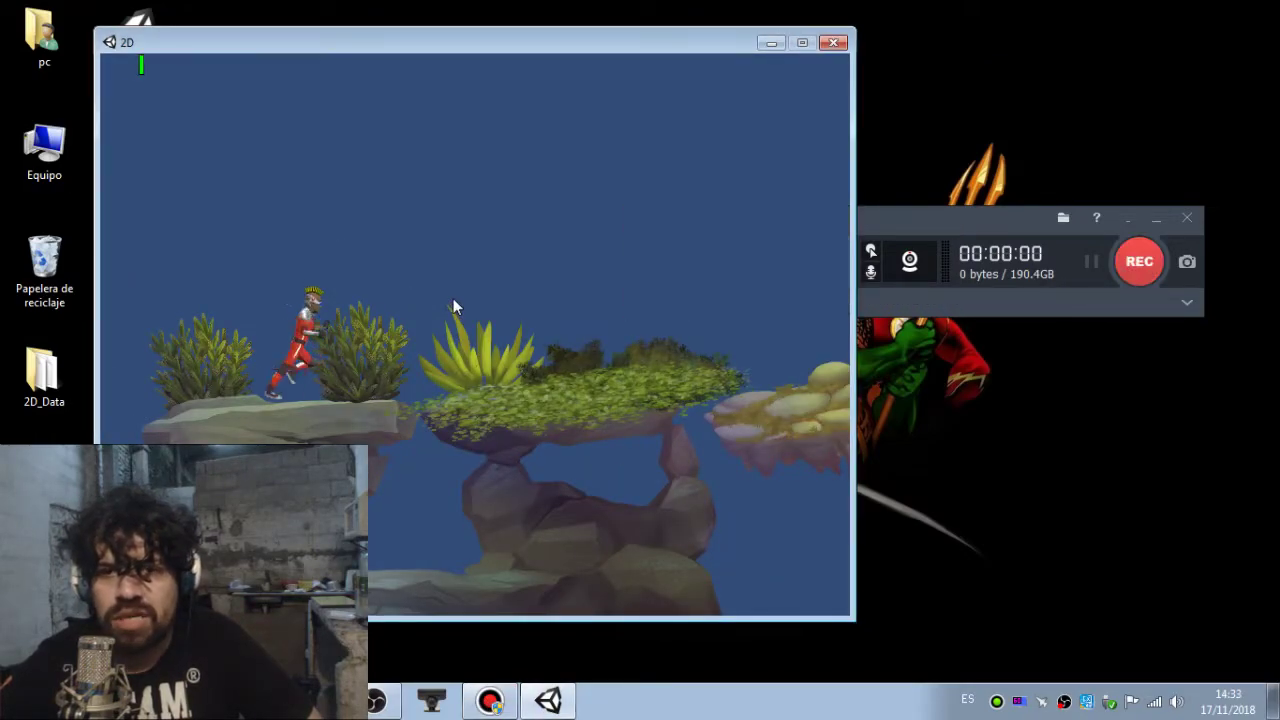
left_click(888, 228)
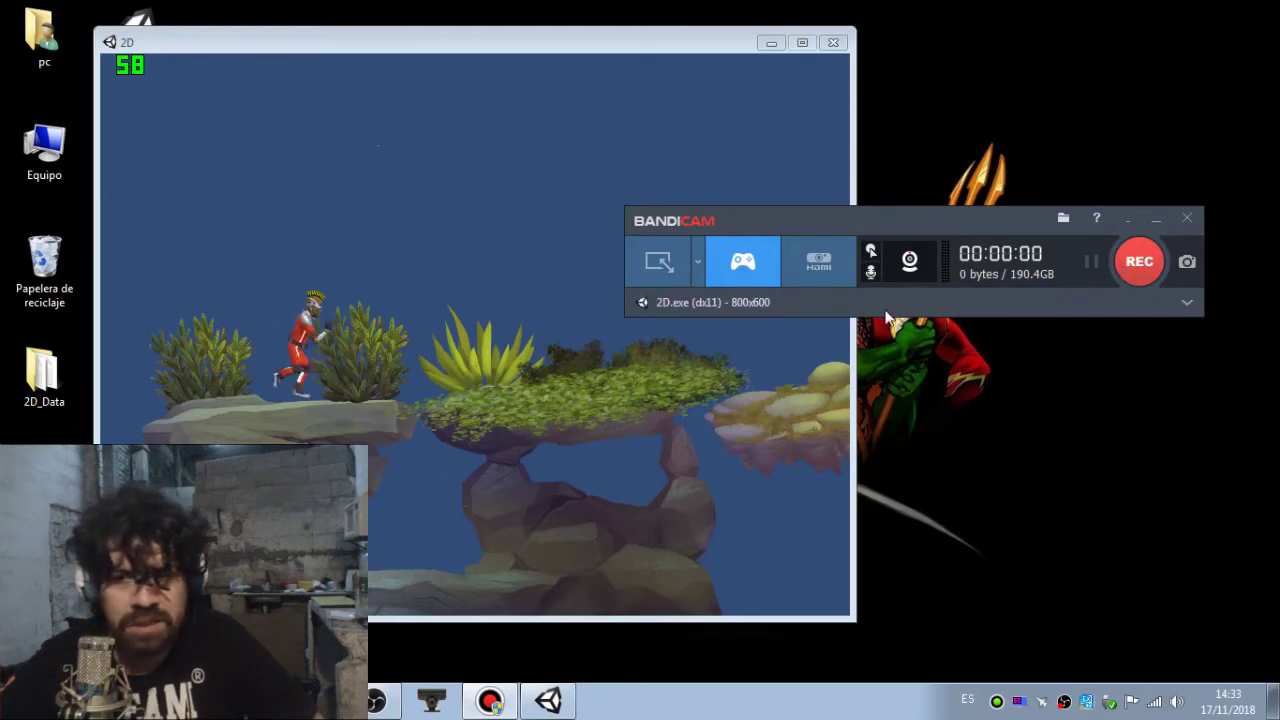
- Close the 2D game window and expand Bandicam's full settings view
left_click(829, 43)
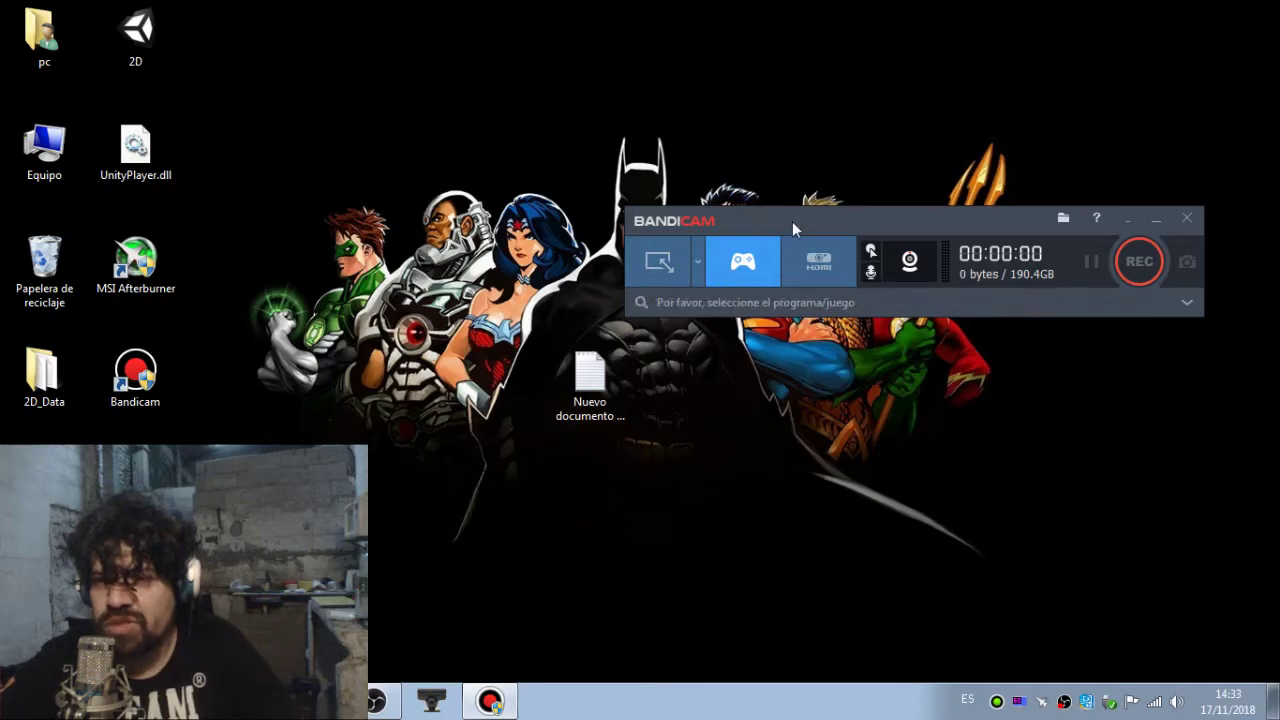
left_click_drag(791, 223, 526, 217)
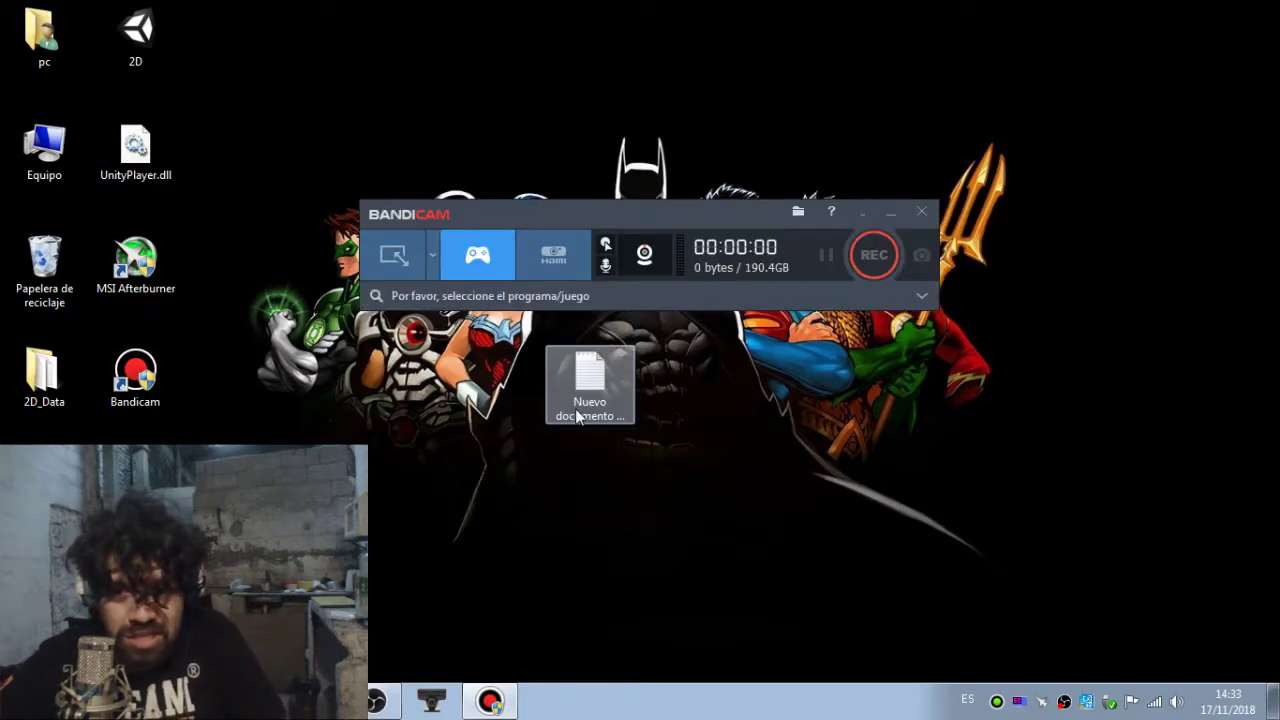
double_click(645, 218)
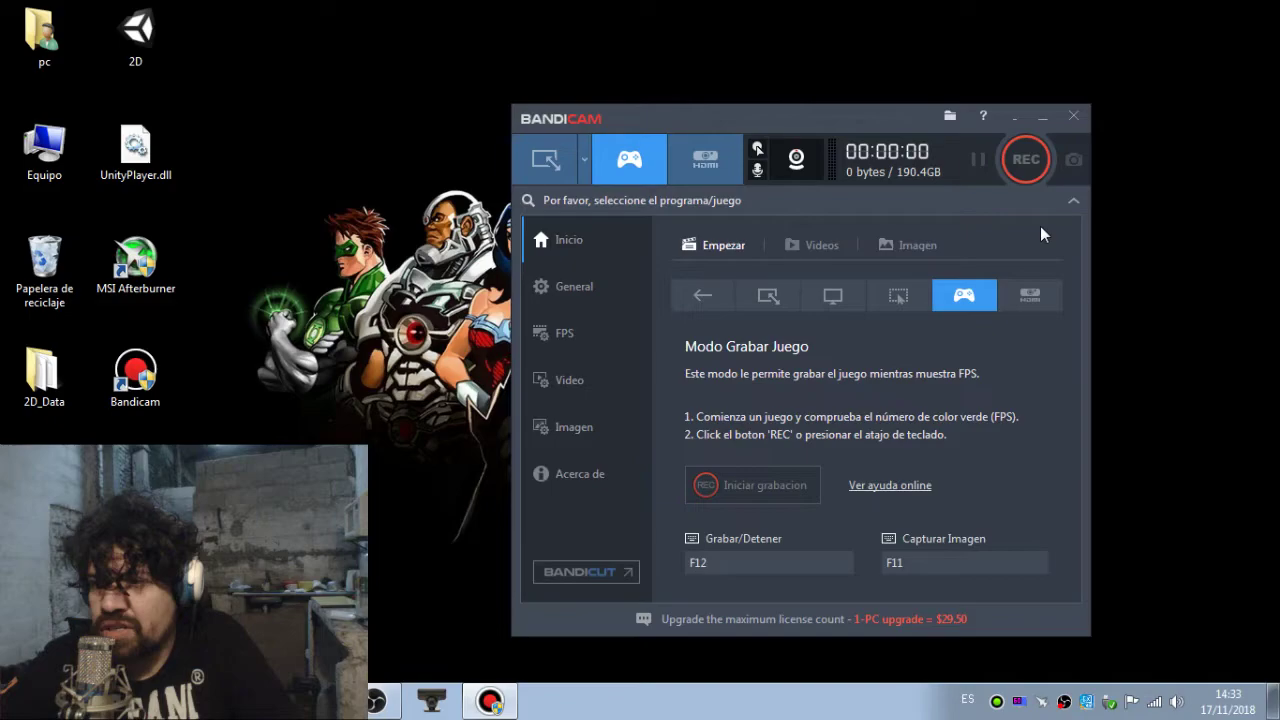
left_click(1073, 203)
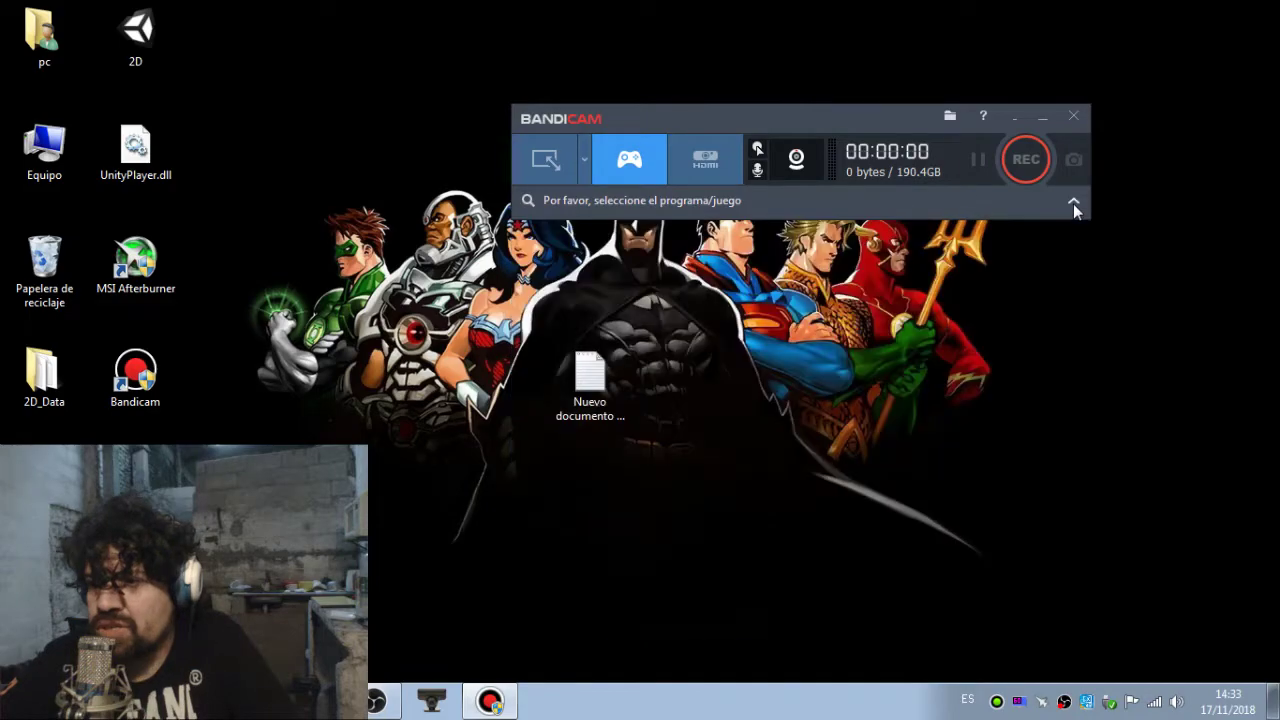
left_click(1073, 203)
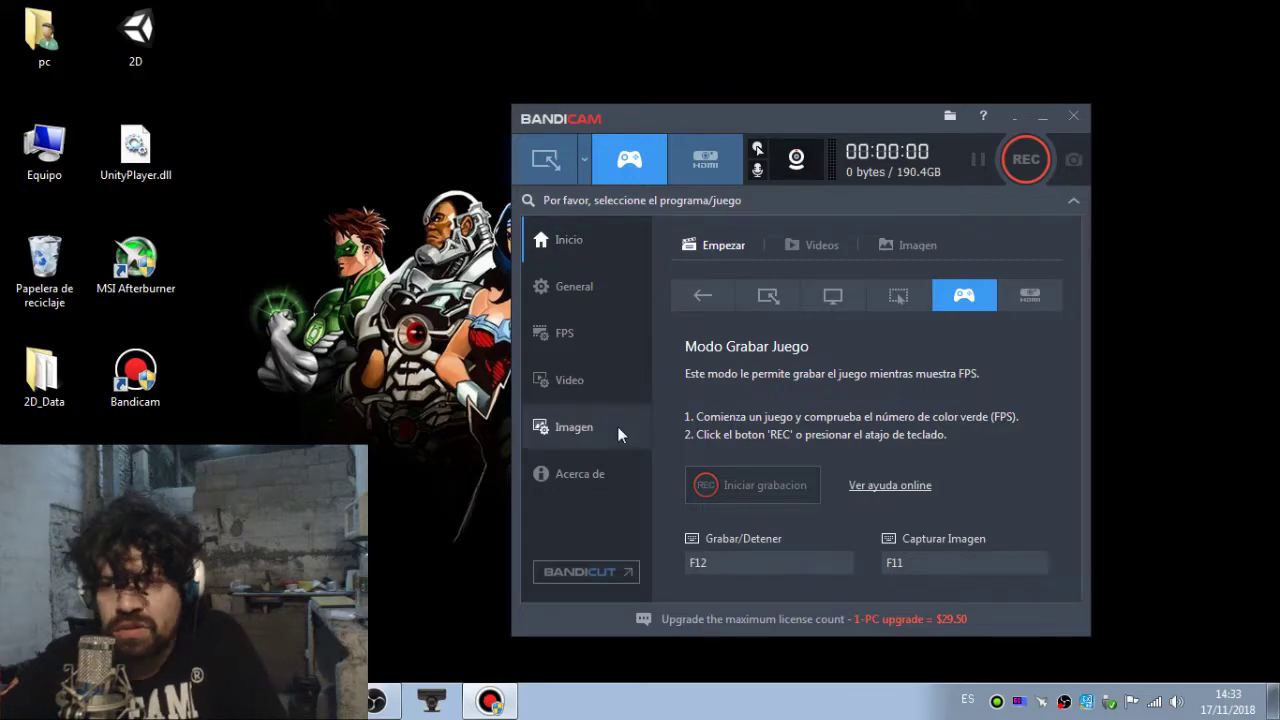
- Look over the general options and try out the 60 FPS limit in the FPS settings
left_click(575, 289)
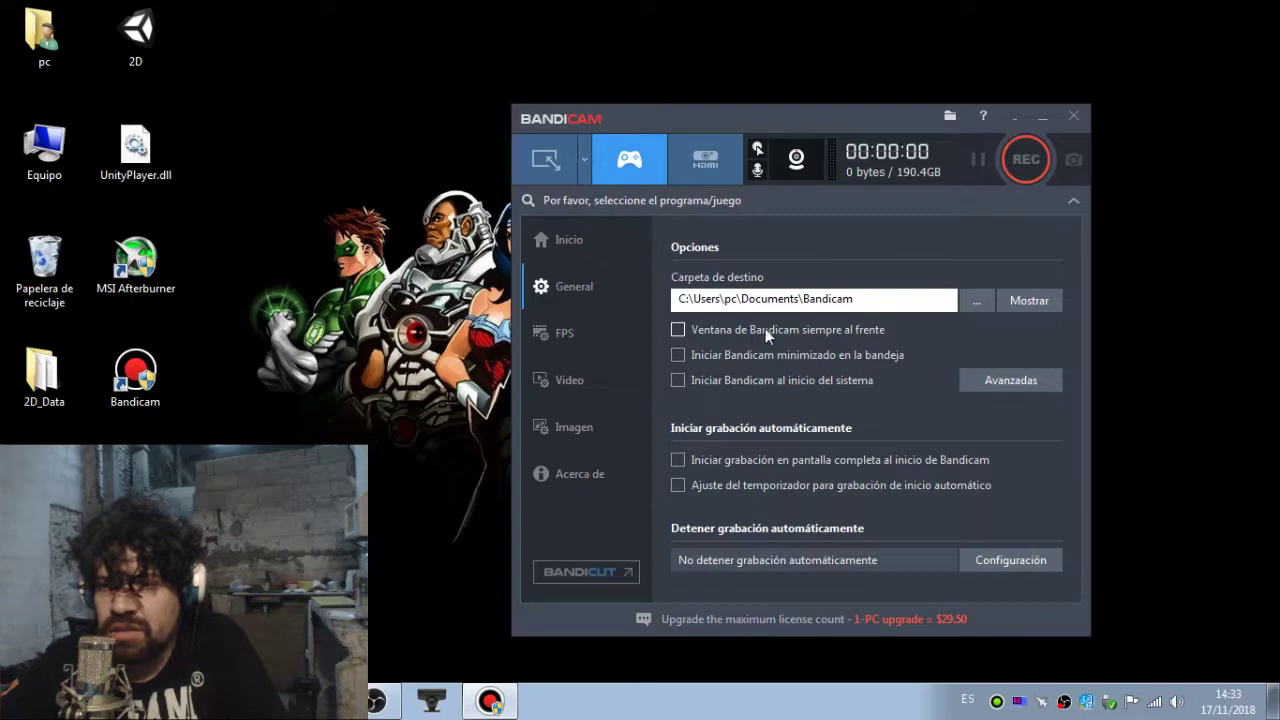
left_click(600, 333)
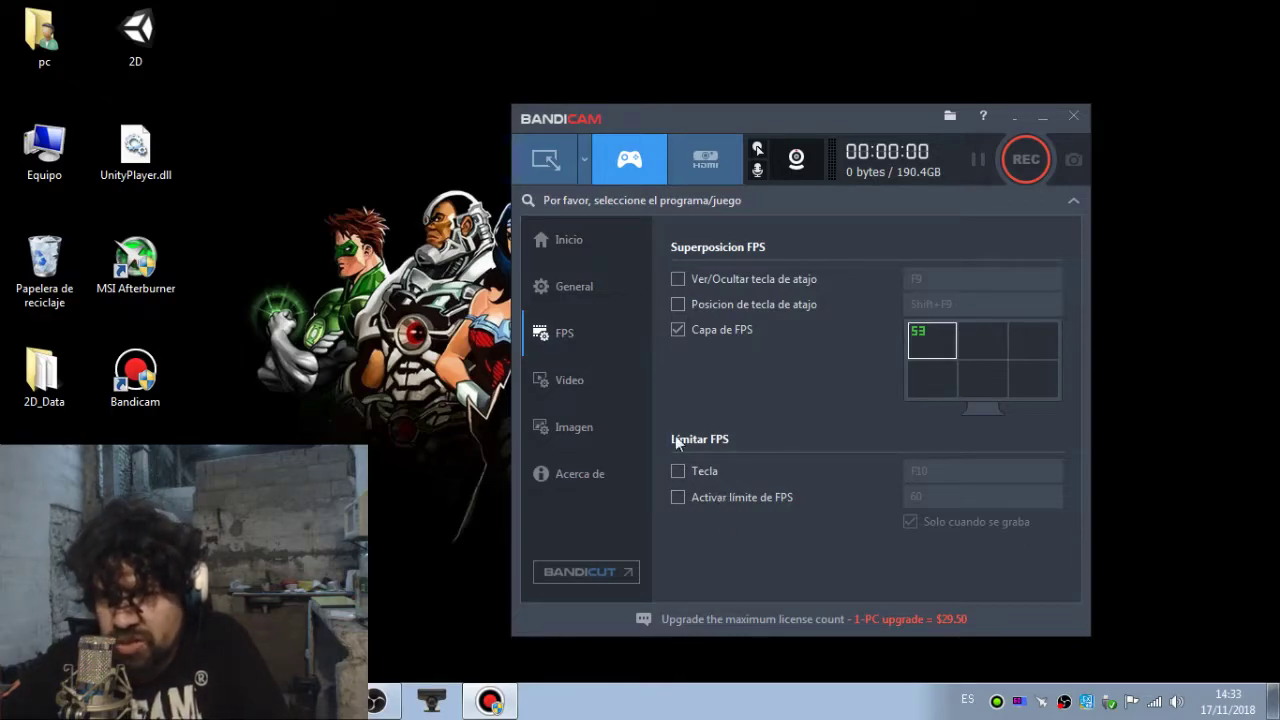
left_click(697, 500)
left_click(752, 501)
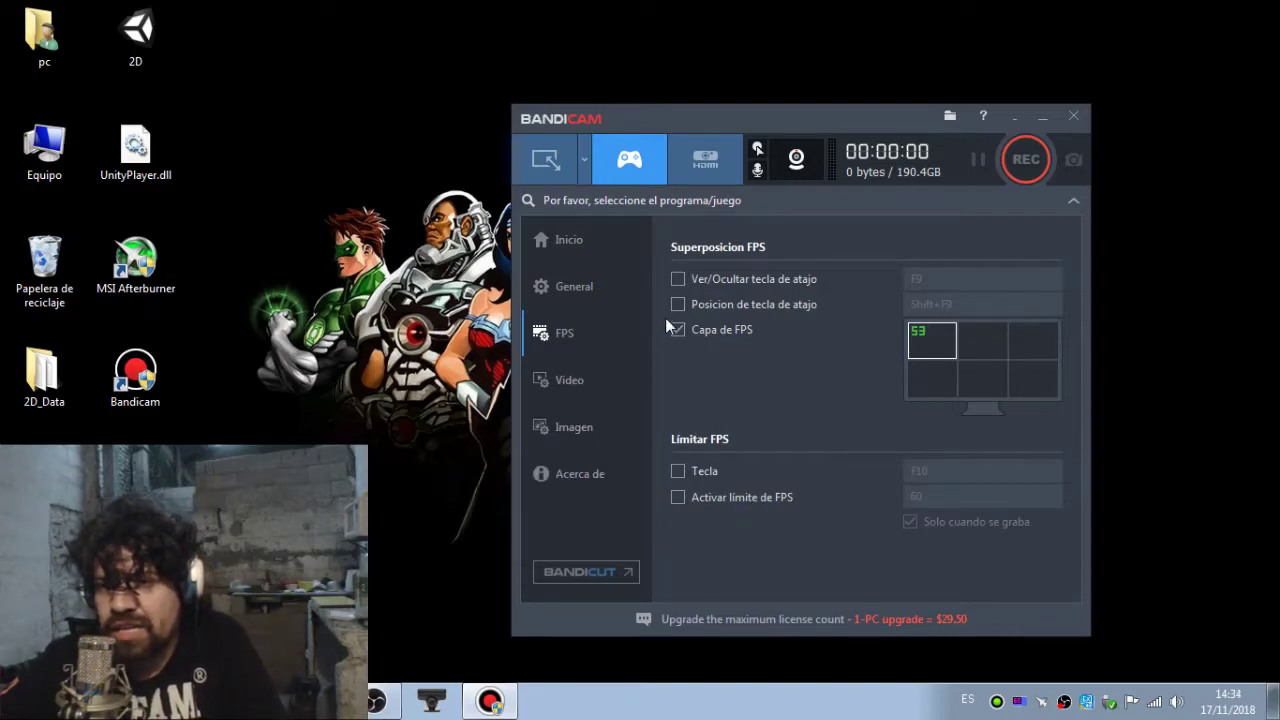
left_click(742, 496)
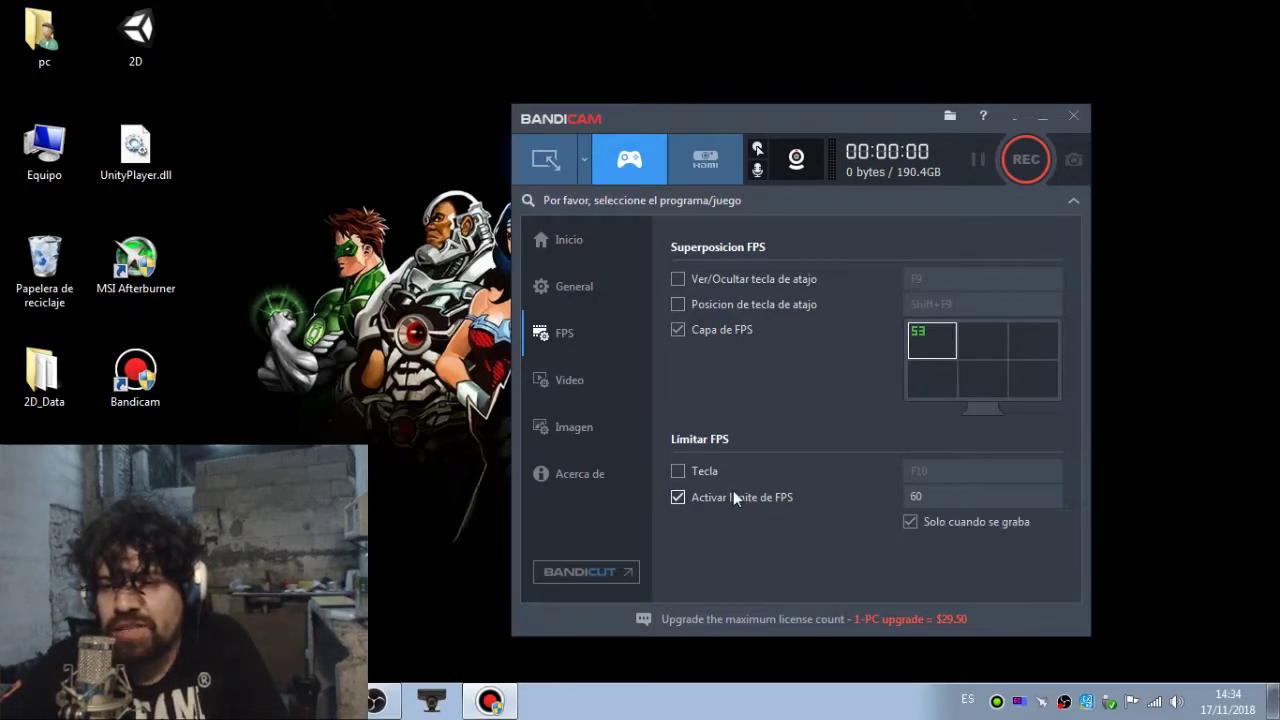
left_click(739, 496)
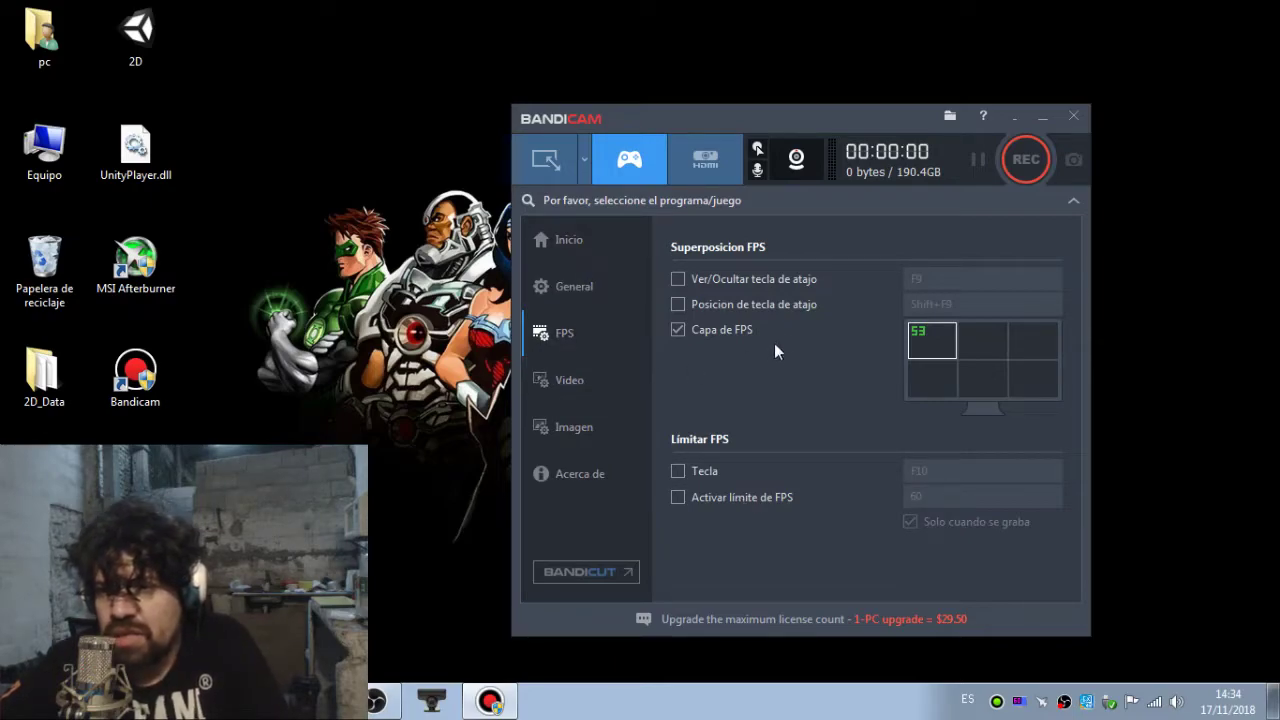
- Try different positions for the FPS overlay and place it at the top centre of the recorded screen
left_click(920, 378)
left_click(1033, 340)
left_click(981, 342)
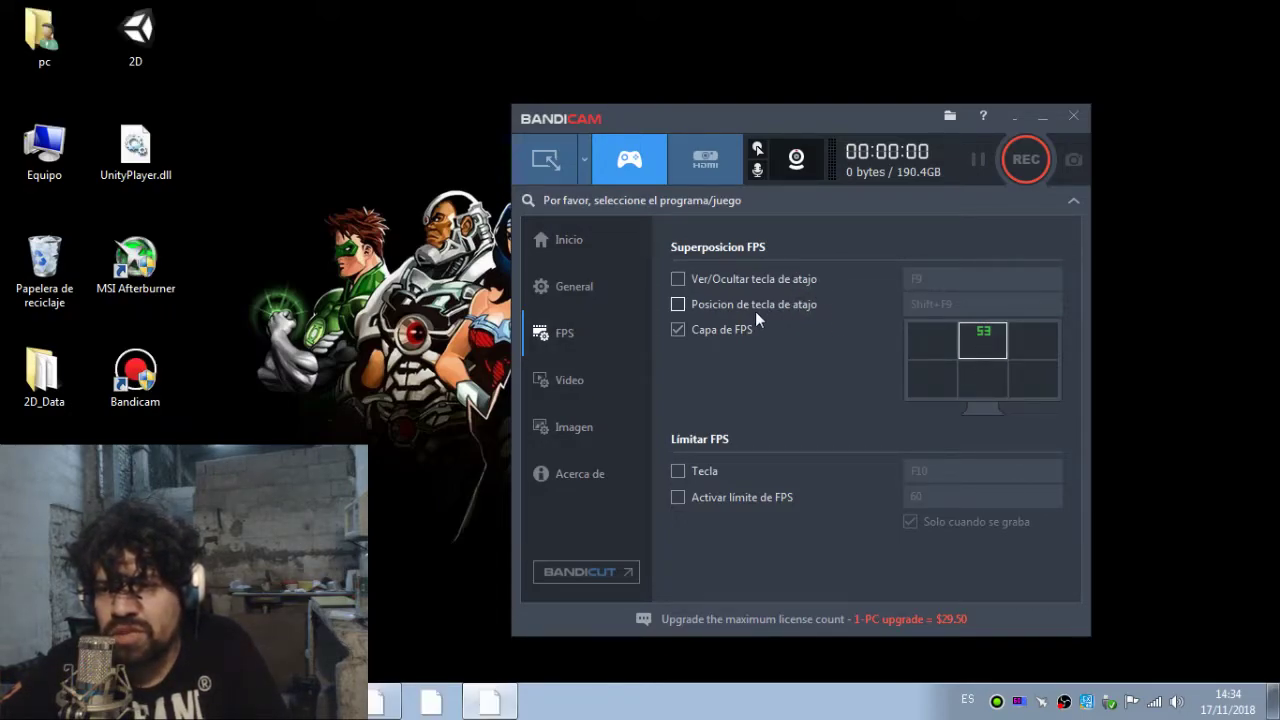
- Review the video, image capture and licence information pages, and return to the video settings
left_click(585, 392)
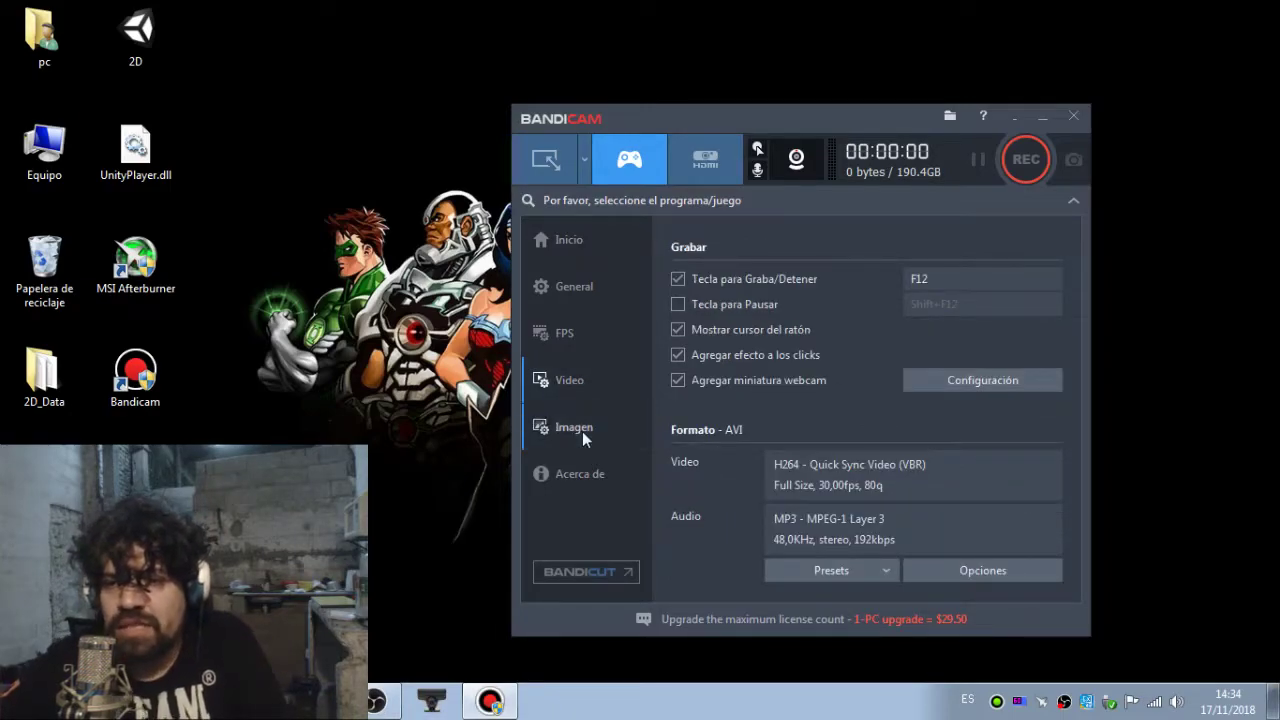
left_click(582, 430)
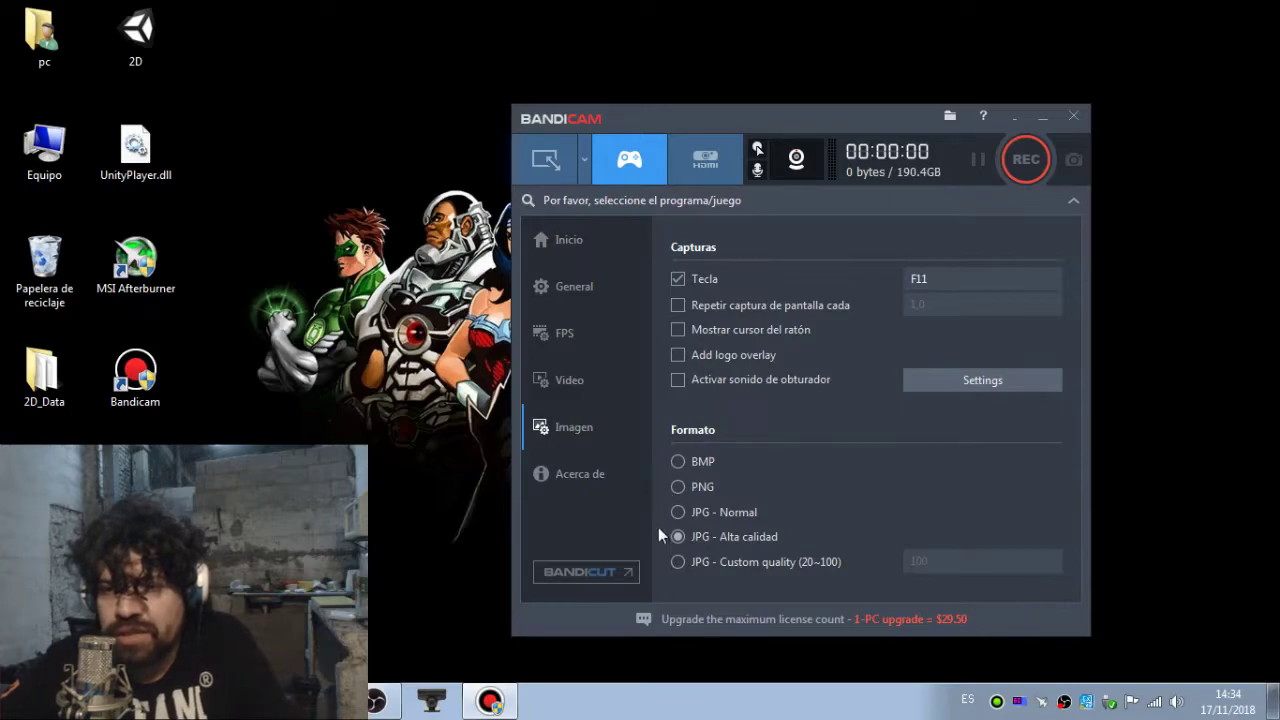
left_click(606, 469)
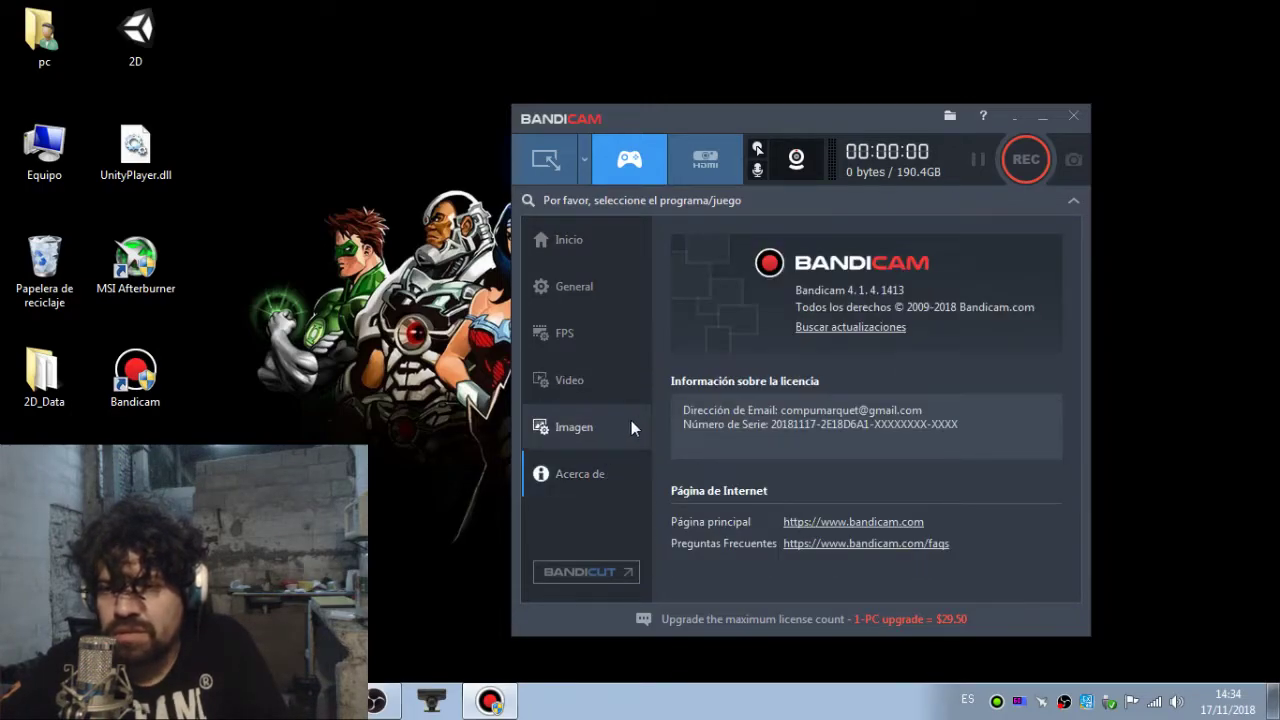
left_click(617, 437)
left_click(595, 398)
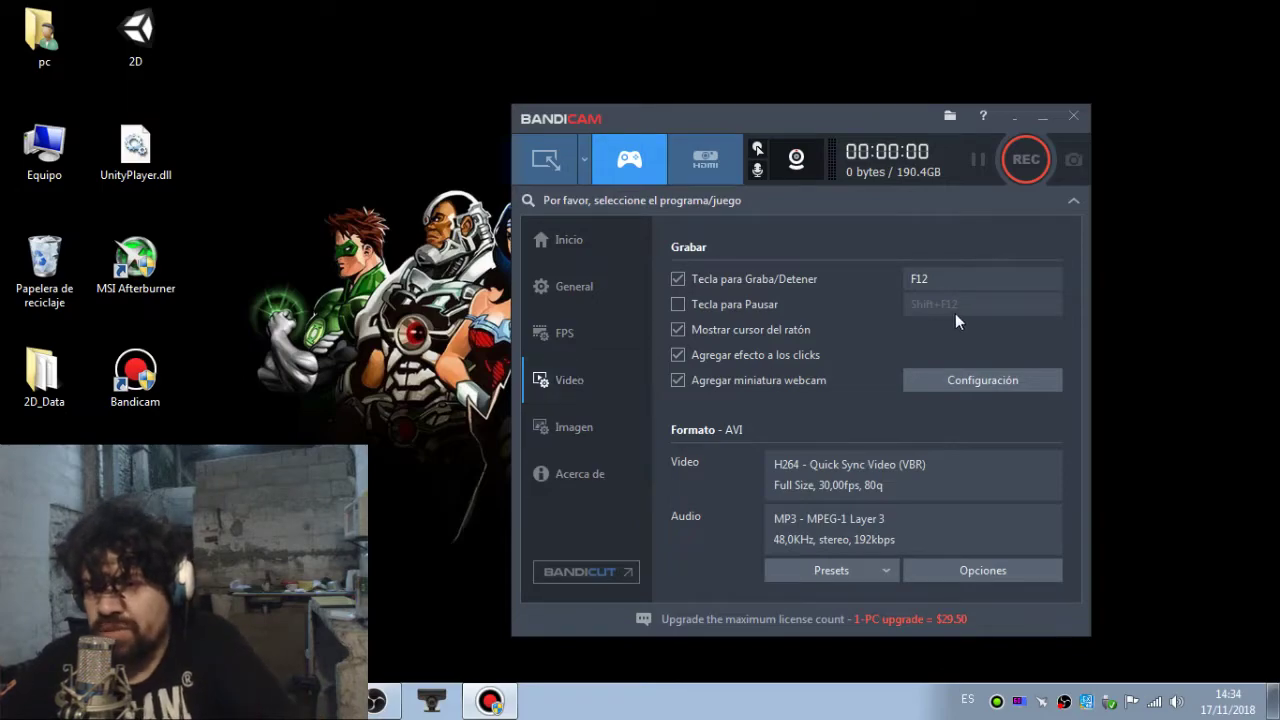
- Enable saving the audio track as .wav, disable sound mixing and set the primary sound device to Altavoces (USB Audio CODEC)
left_click(758, 171)
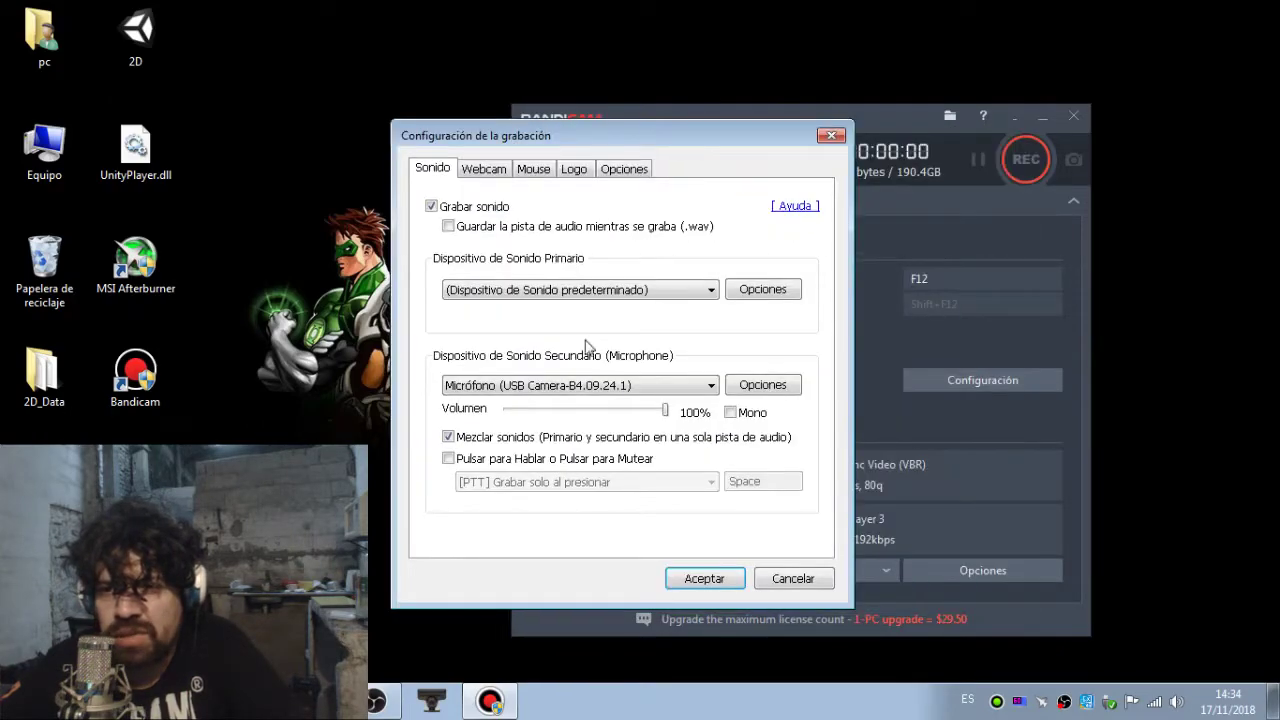
left_click(552, 228)
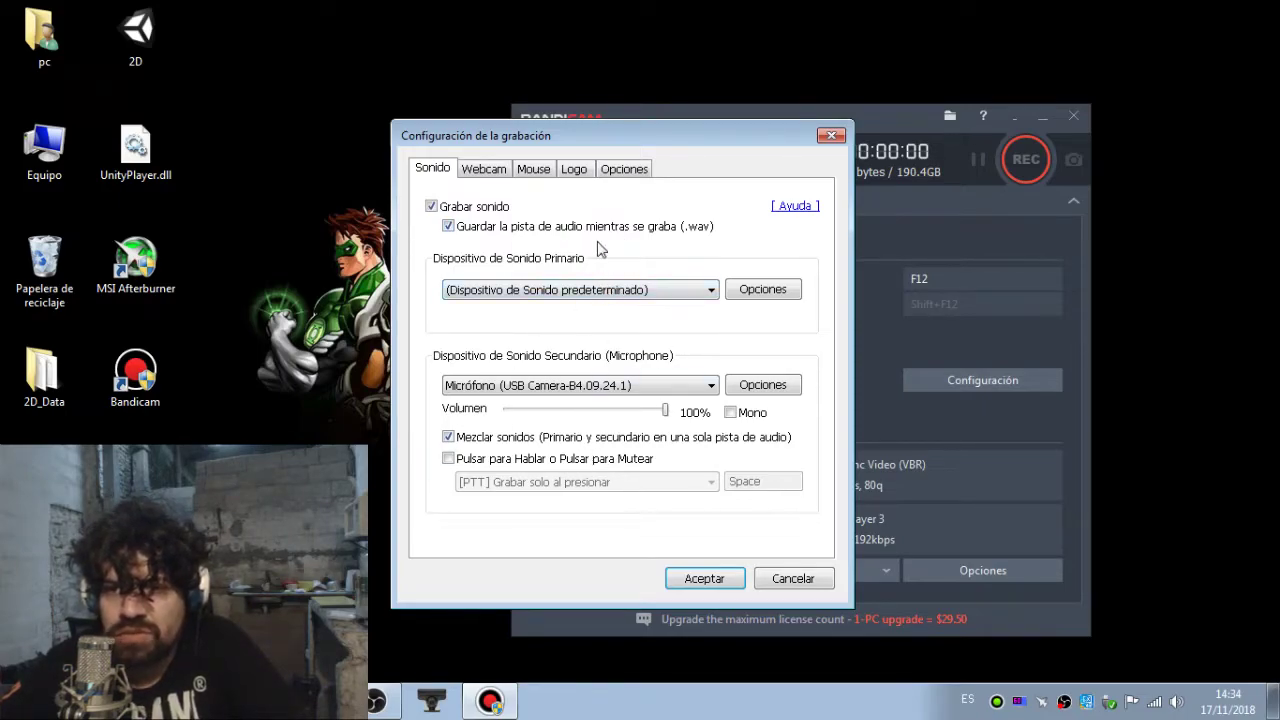
left_click(560, 441)
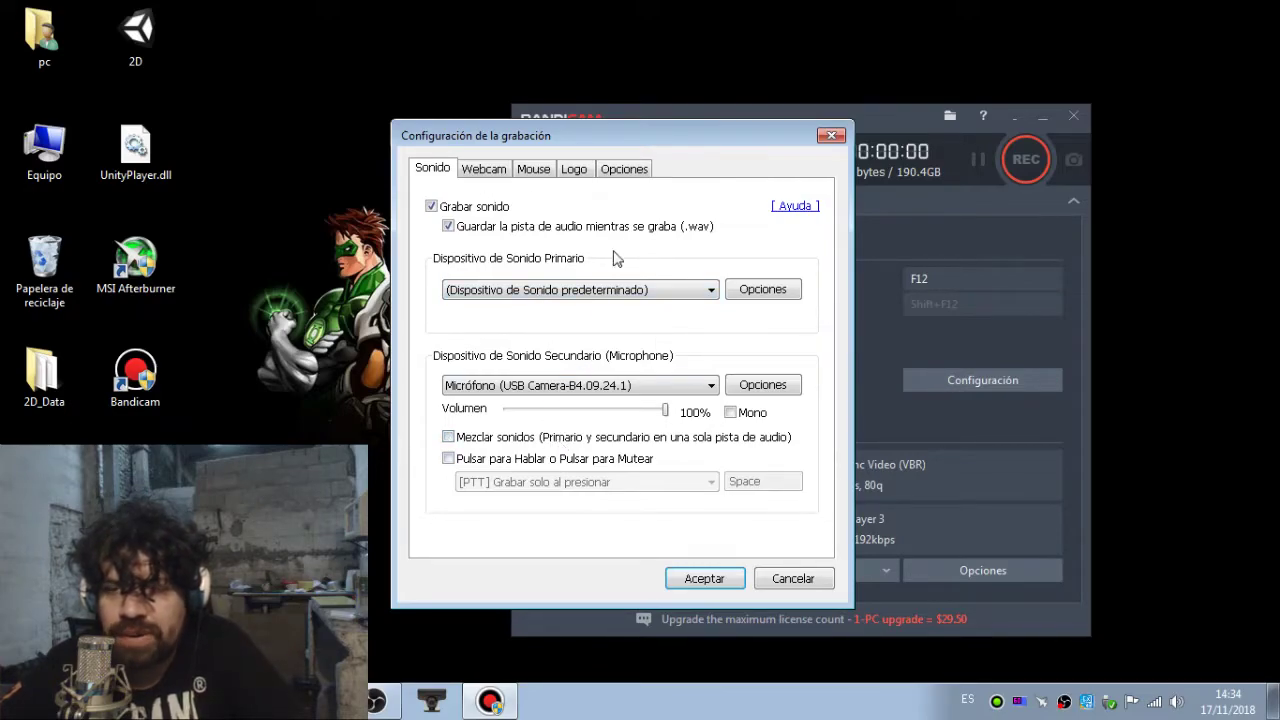
left_click(557, 290)
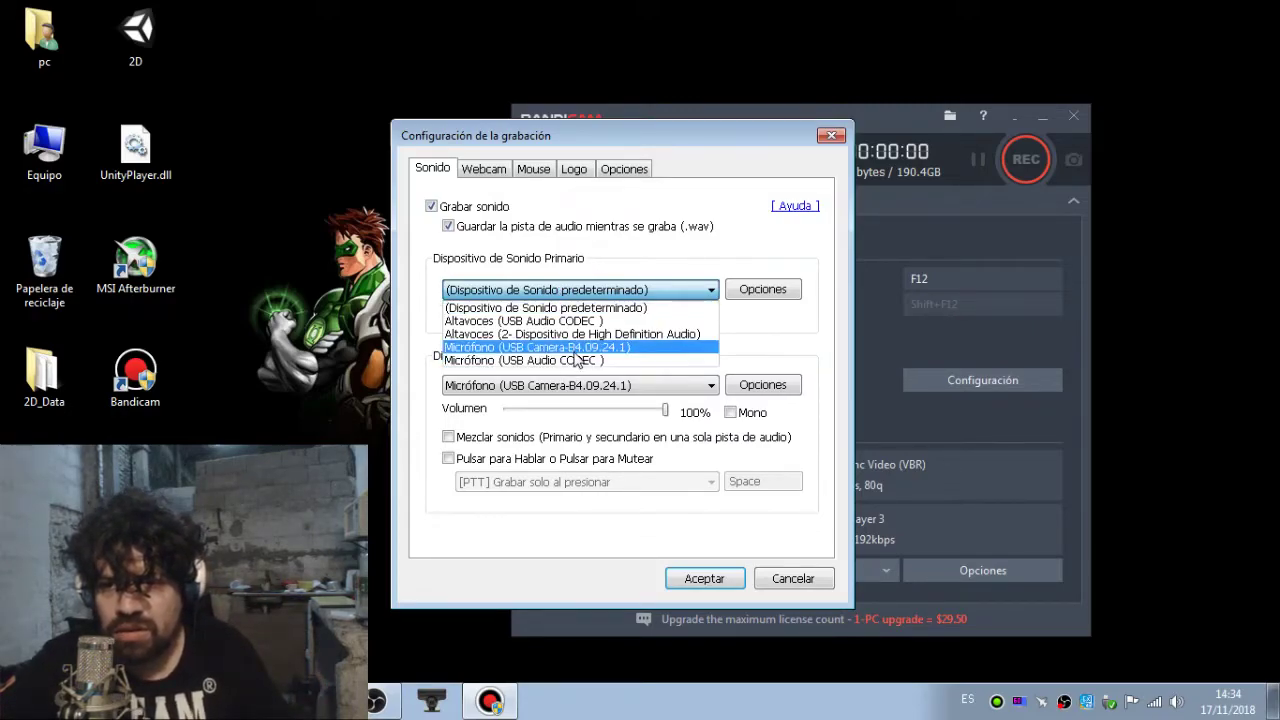
left_click(578, 323)
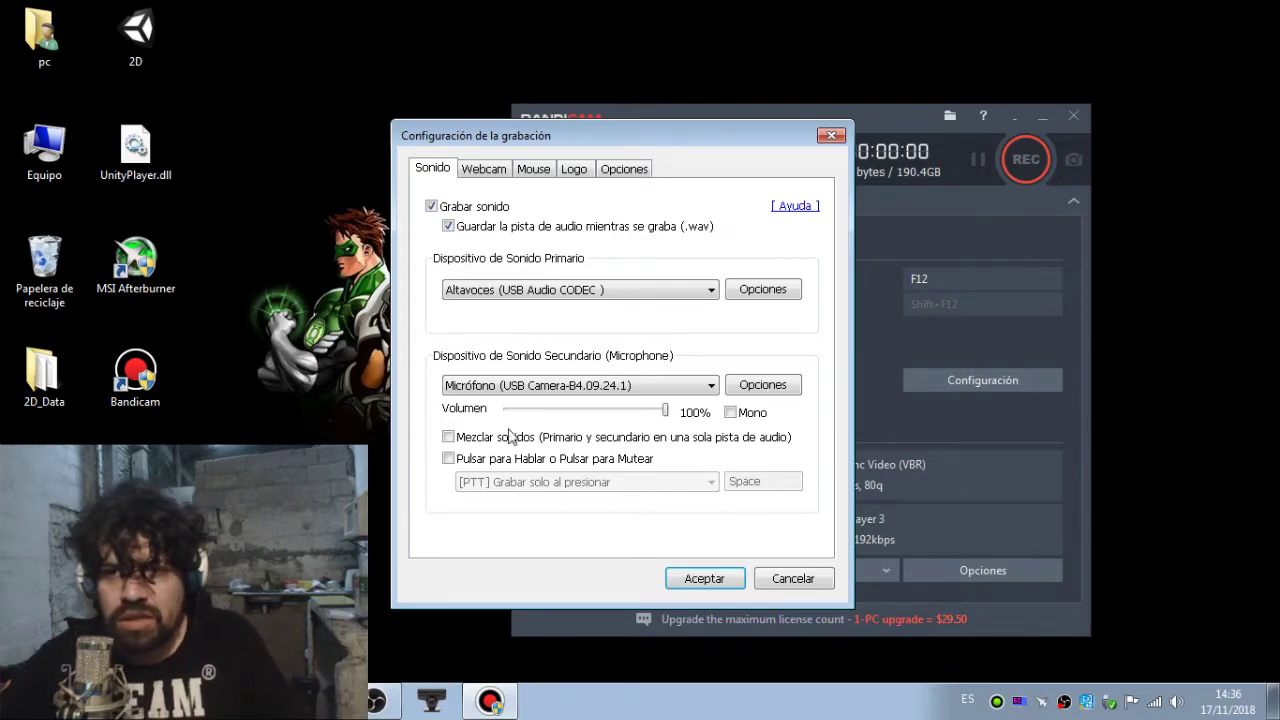
- Preview the webcam overlay at its current size and at 50%, and set its size to 34%
left_click(500, 174)
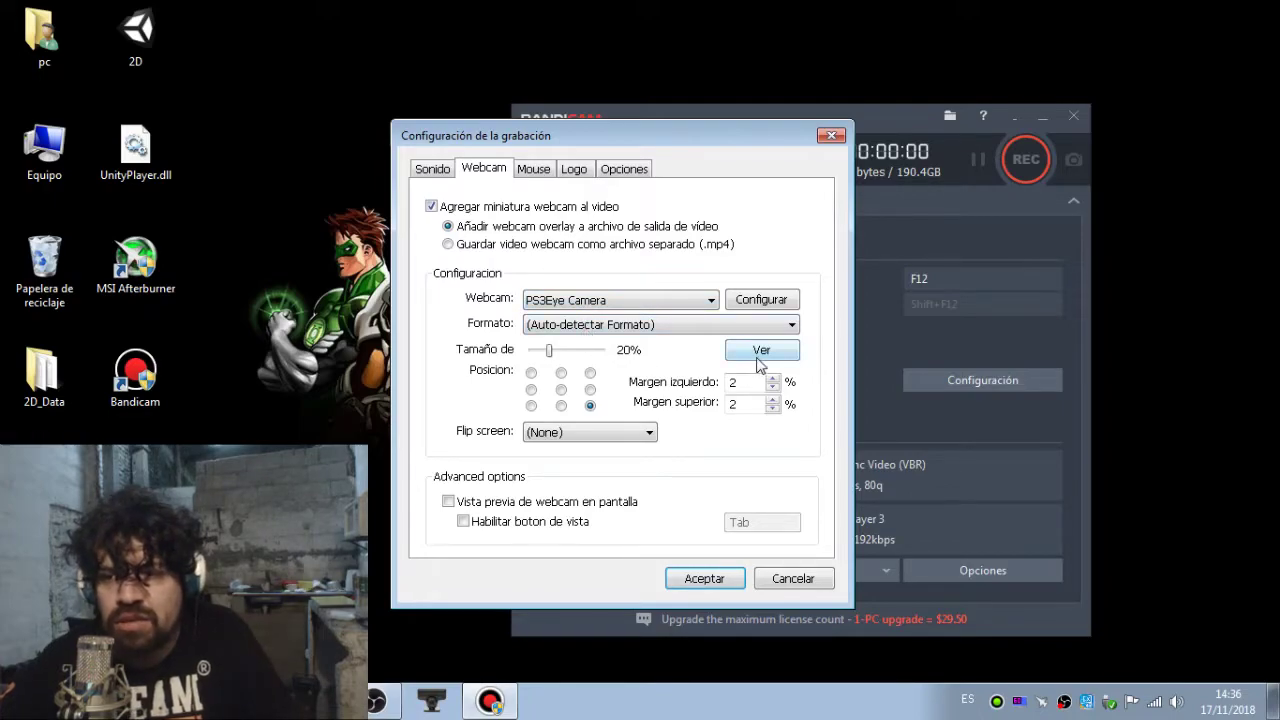
left_click(759, 352)
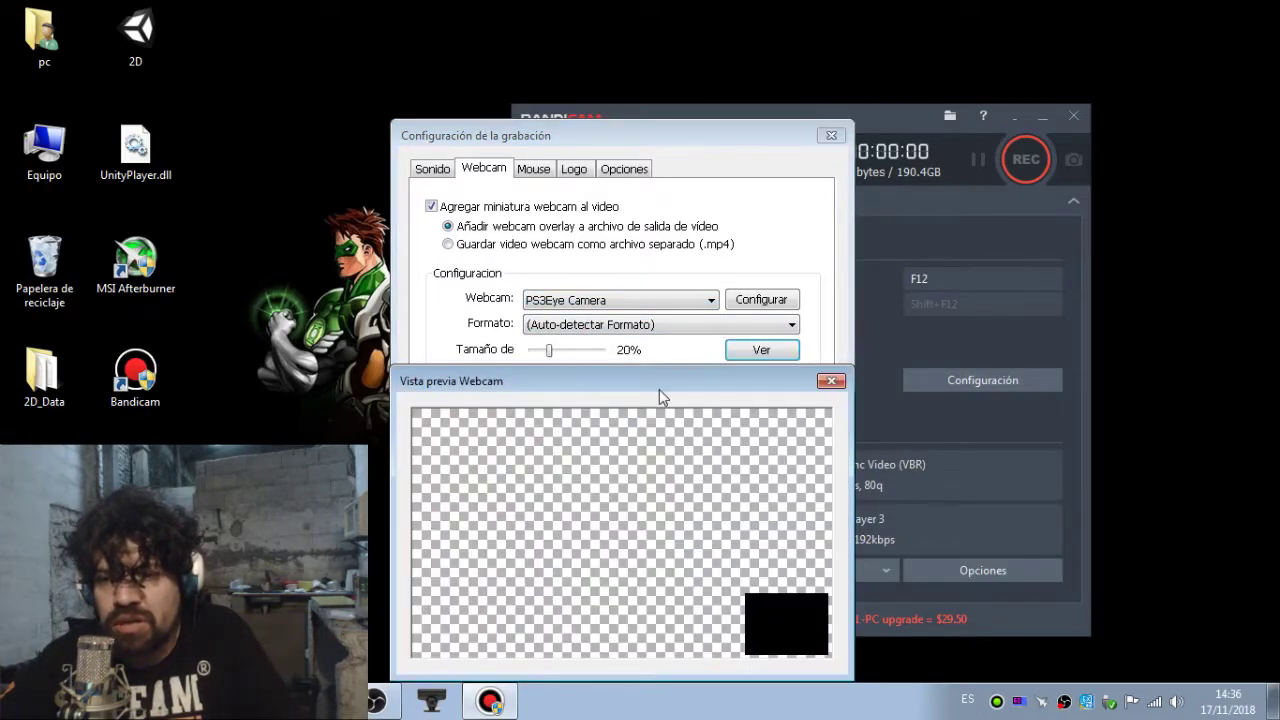
left_click(830, 381)
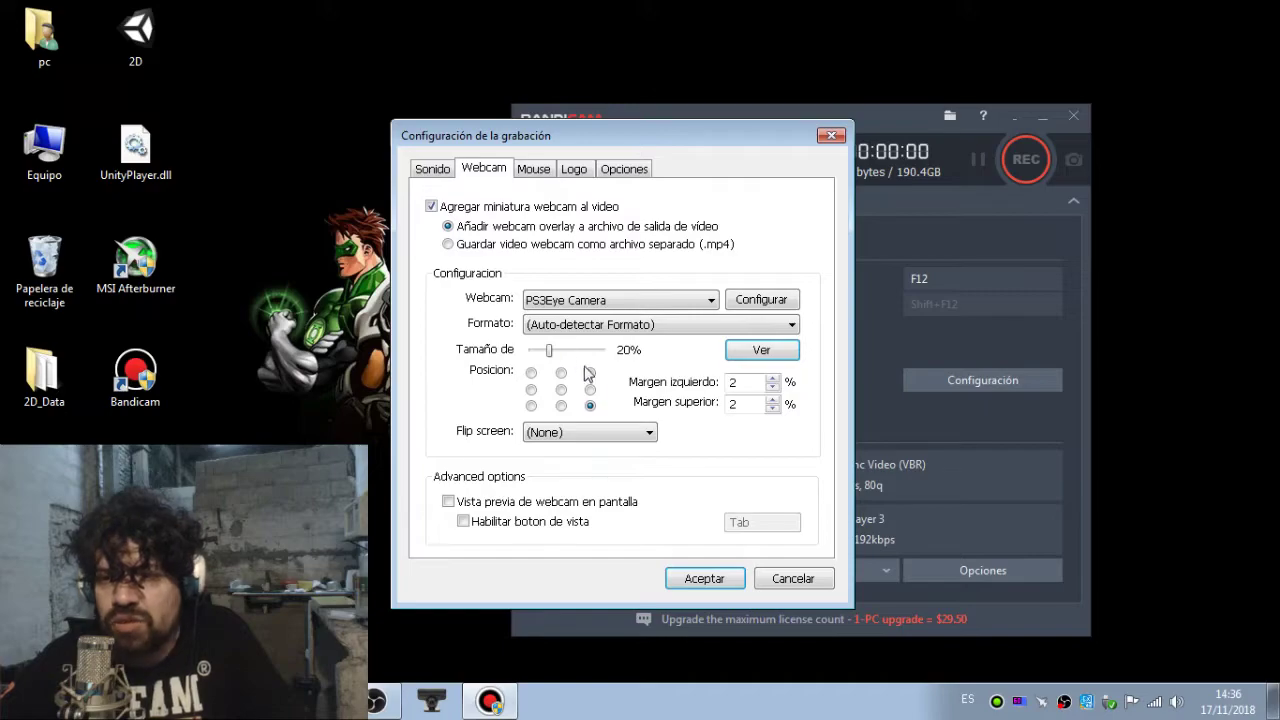
left_click_drag(549, 352, 668, 358)
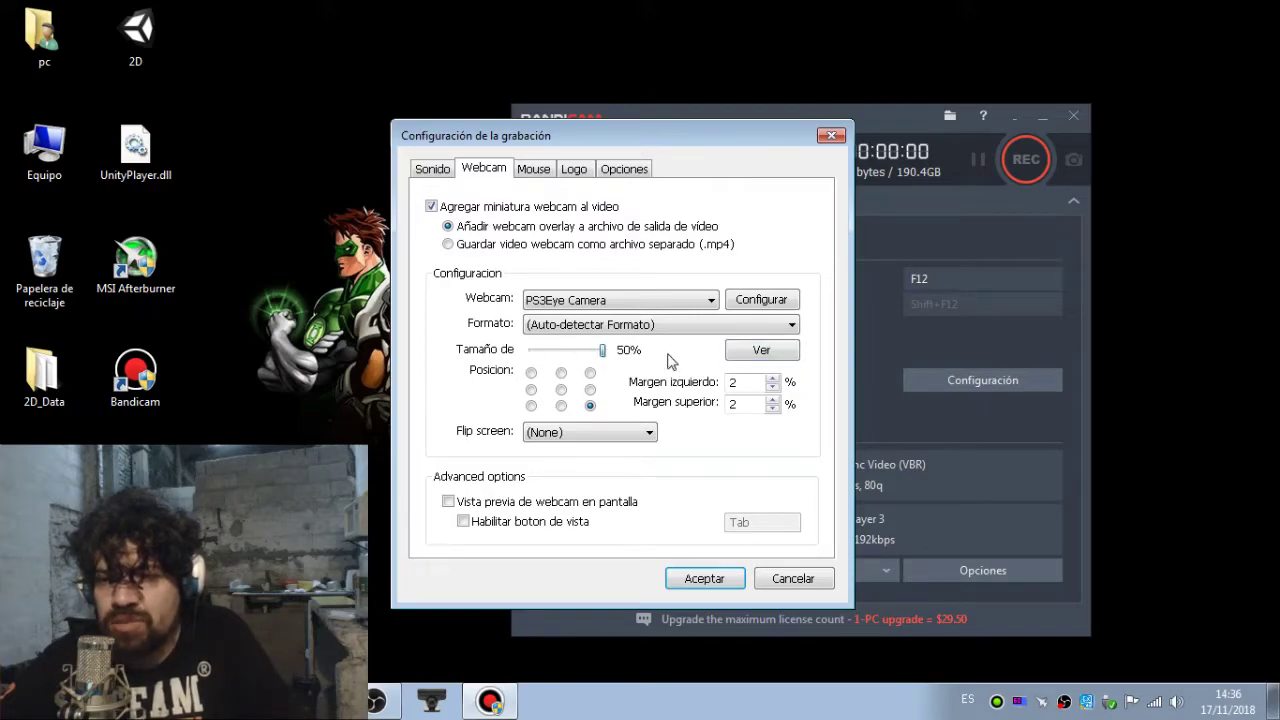
left_click(749, 352)
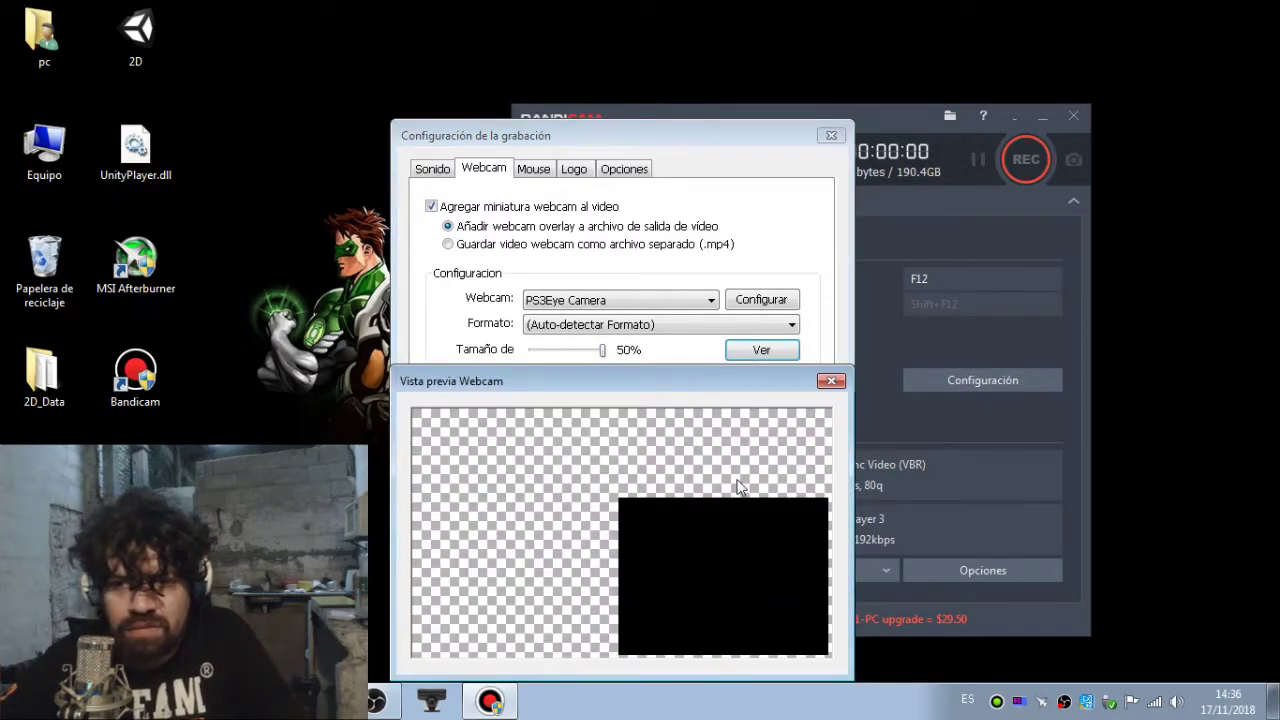
left_click(831, 381)
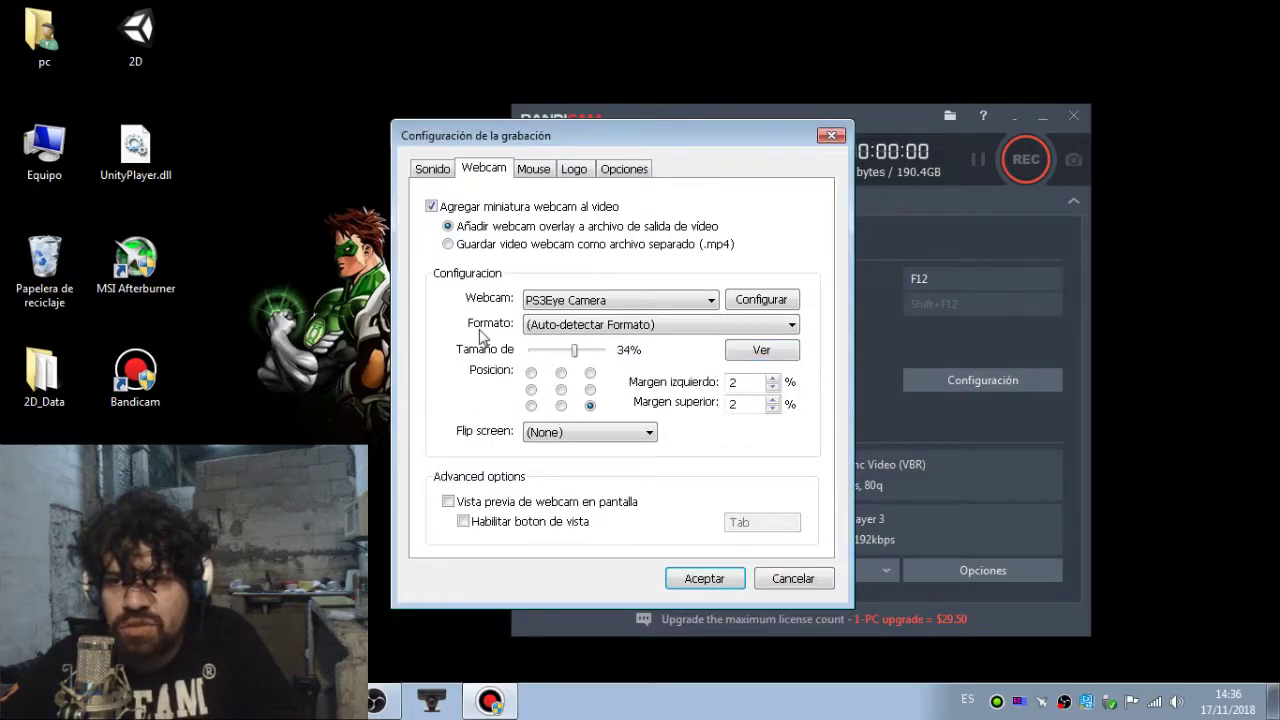
- Examine the available webcam formats and flip screen options without changing them
left_click(612, 328)
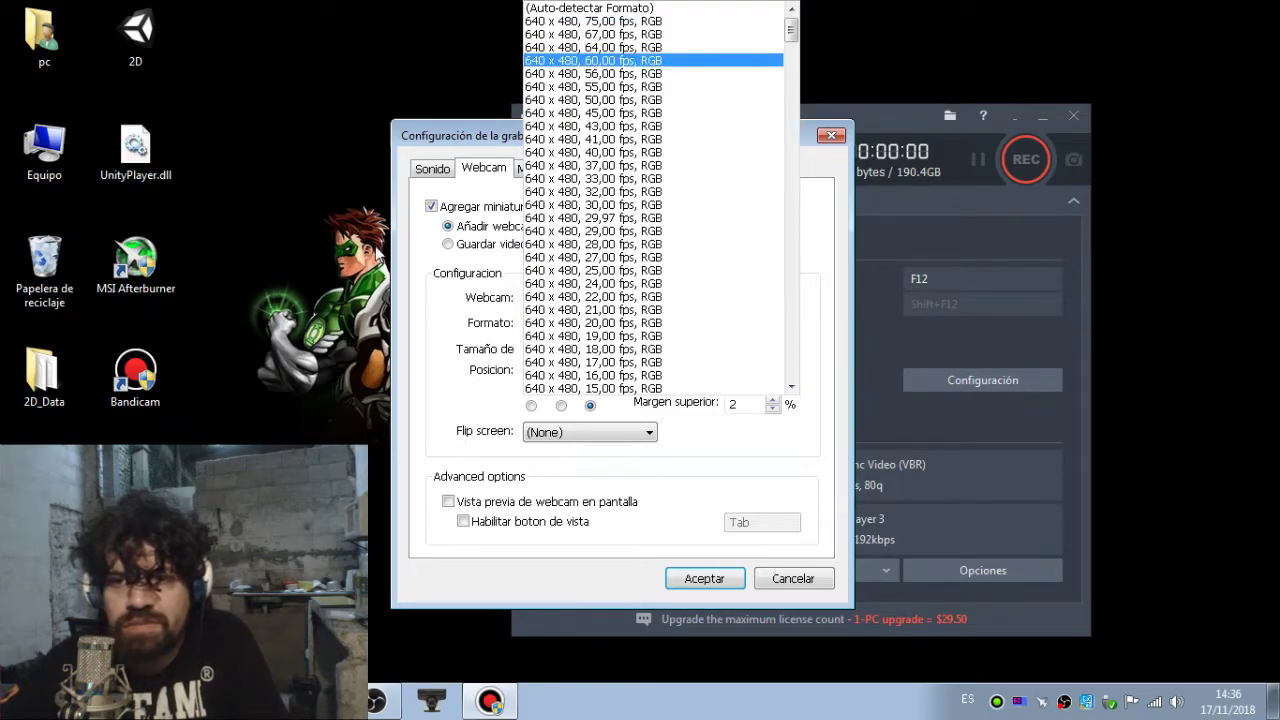
left_click(406, 317)
left_click(556, 431)
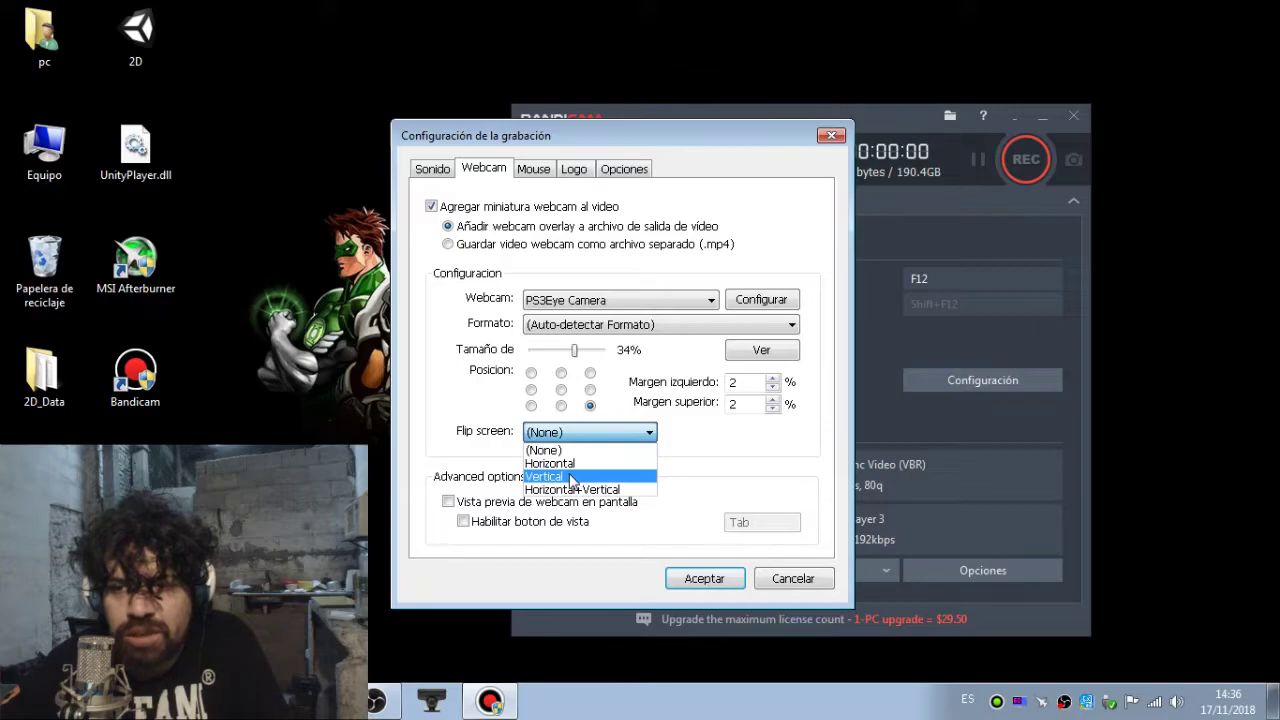
left_click(446, 406)
left_click(568, 432)
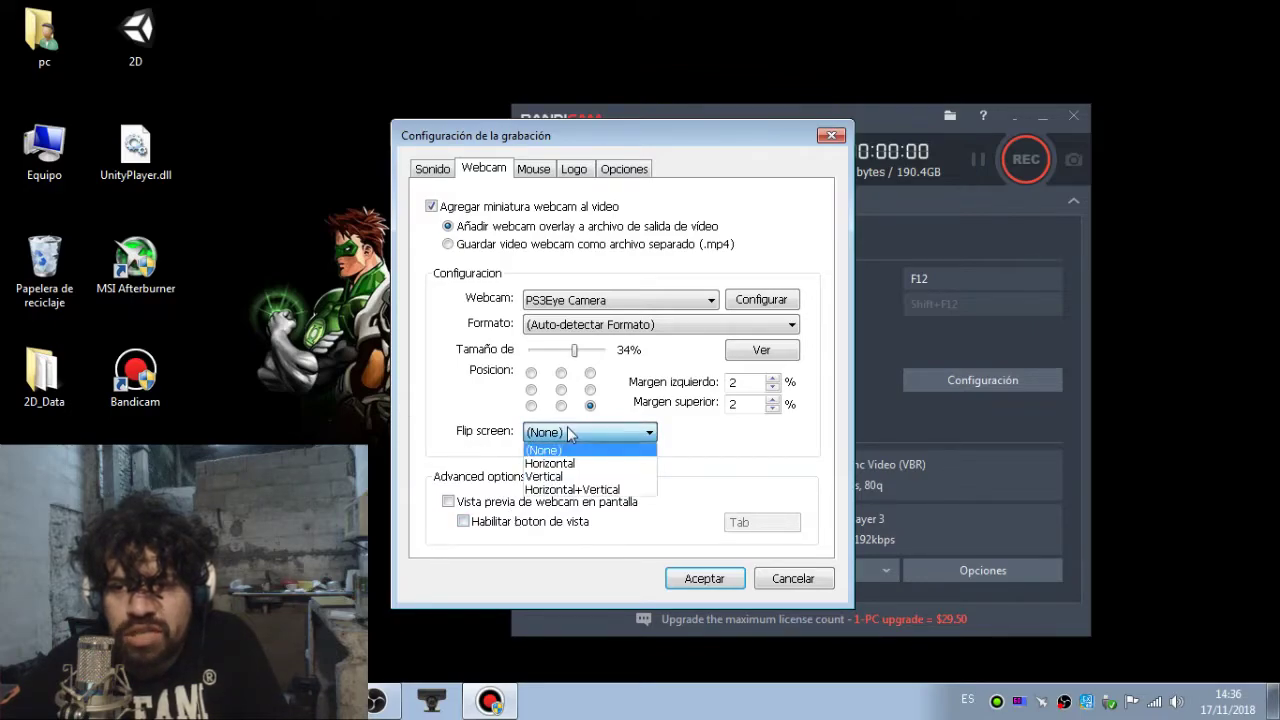
left_click(459, 454)
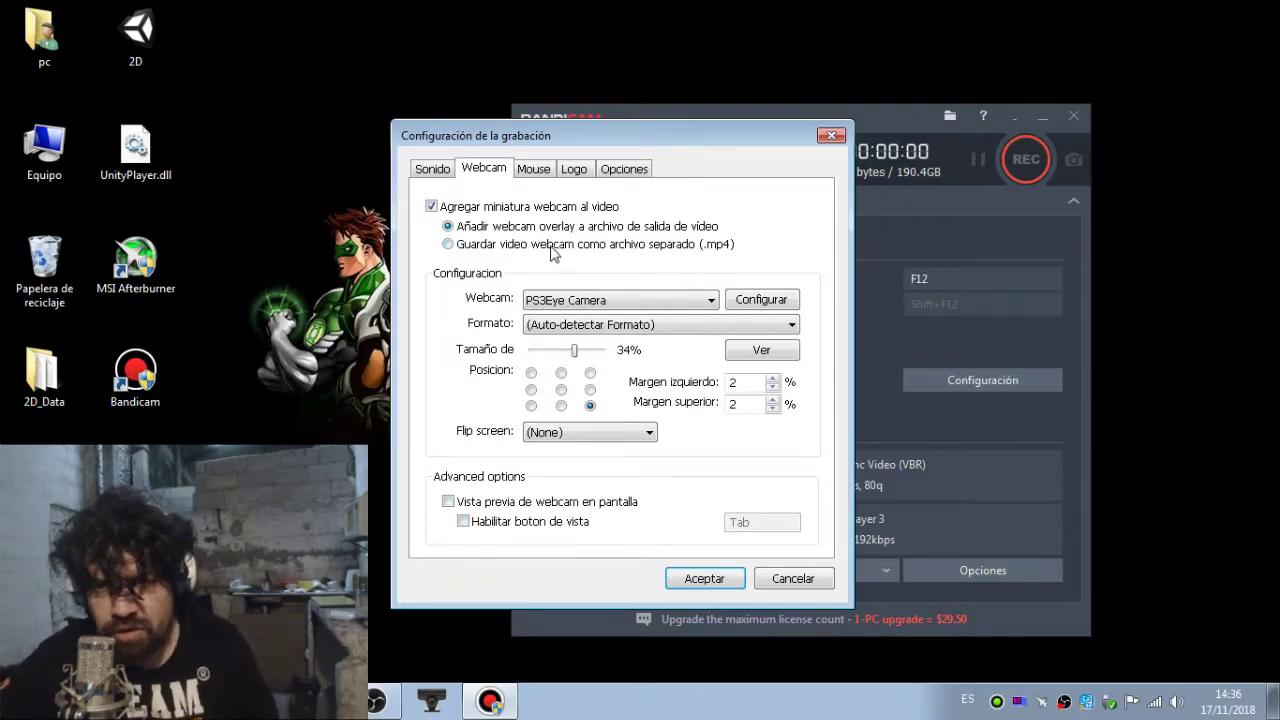
- Compare the two webcam output modes and choose saving the webcam video as a separate .mp4 file
left_click(533, 168)
left_click(476, 169)
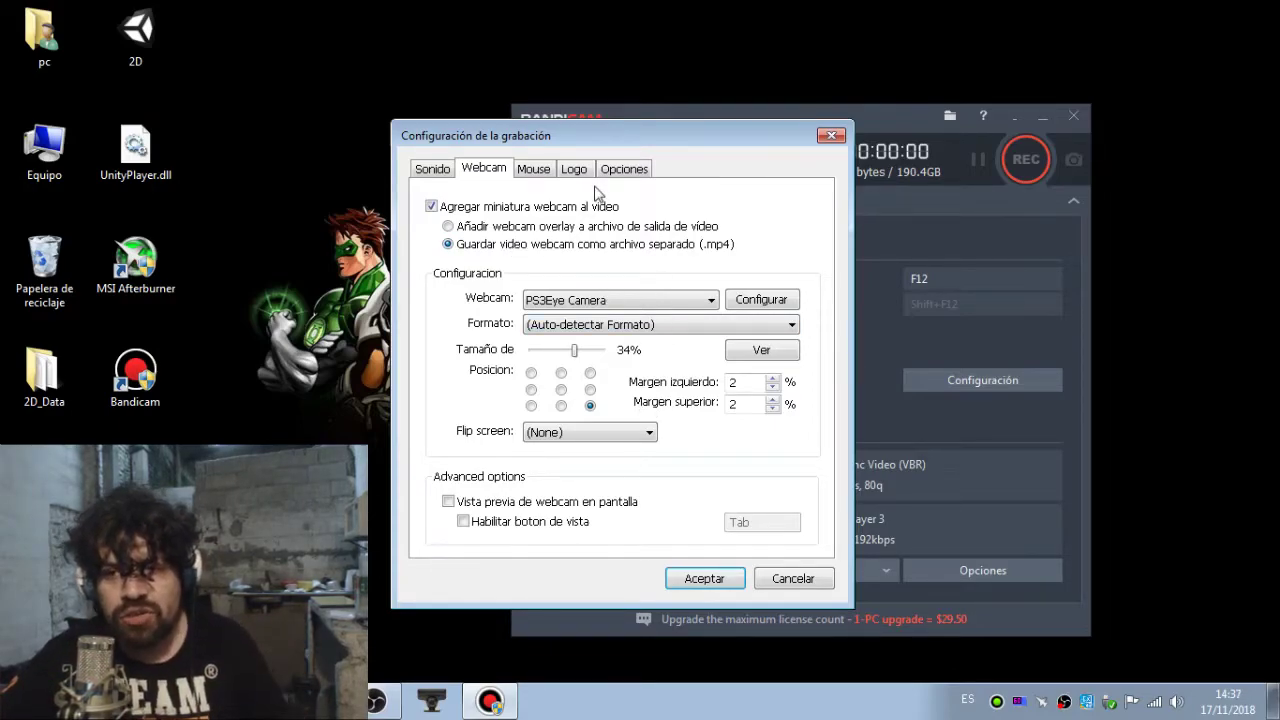
left_click(590, 229)
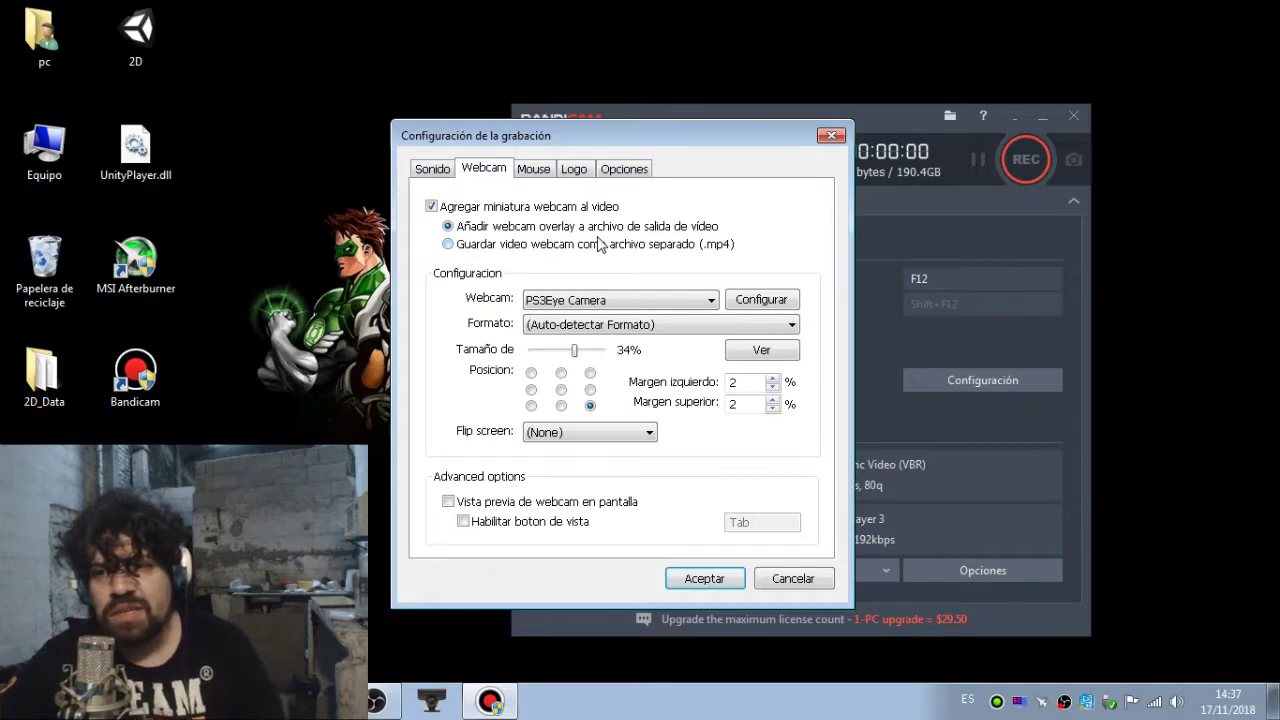
left_click(600, 246)
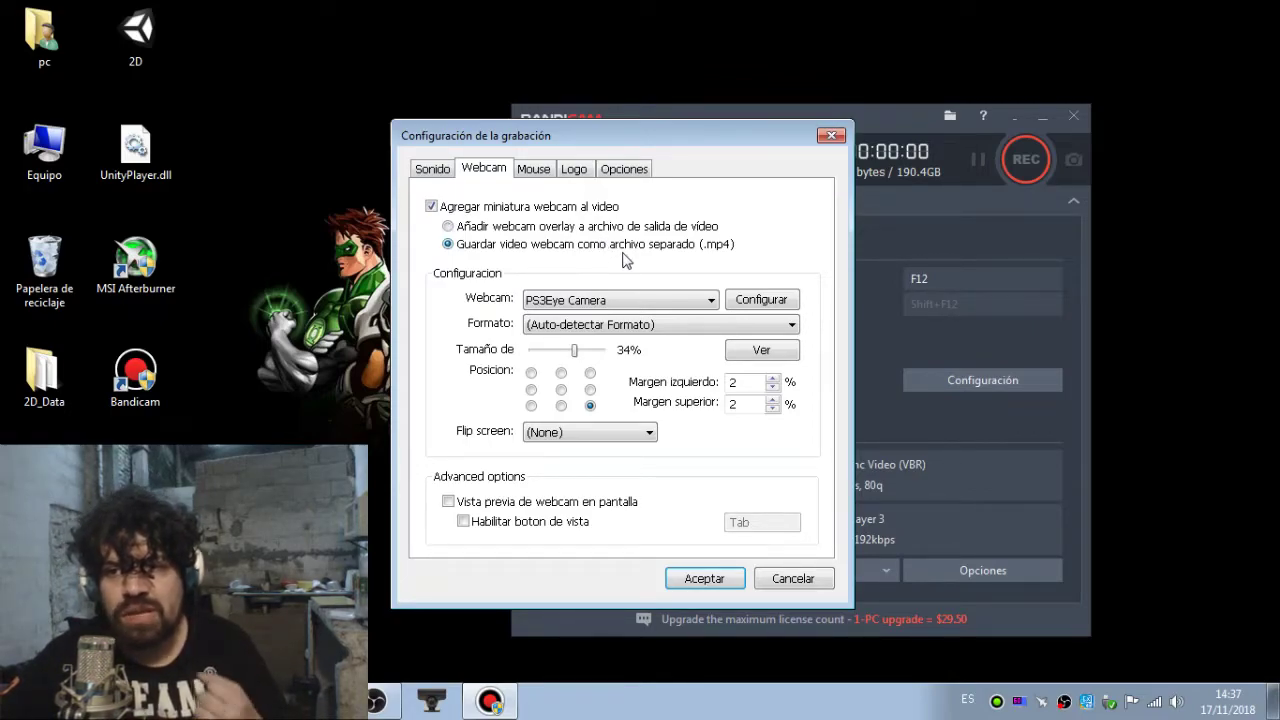
- Check the mouse, logo, general recording and sound options, and save the recording settings
left_click(535, 172)
left_click(625, 168)
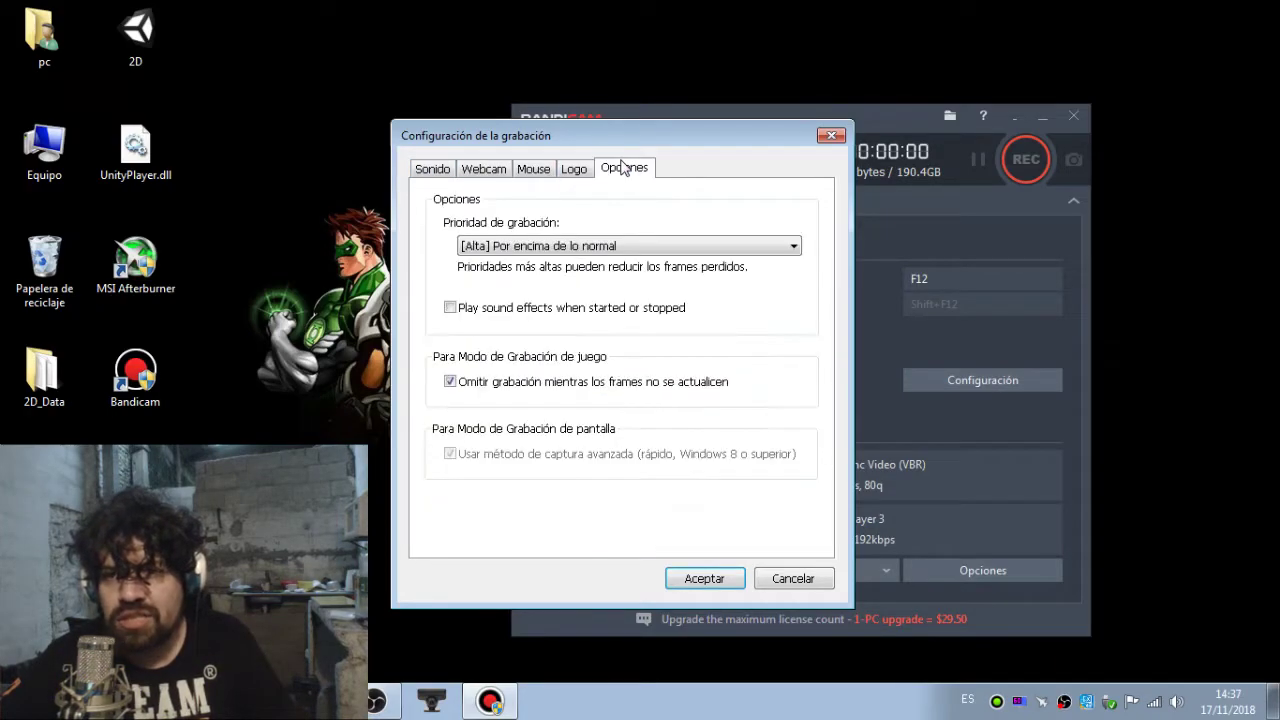
left_click(562, 173)
left_click(440, 176)
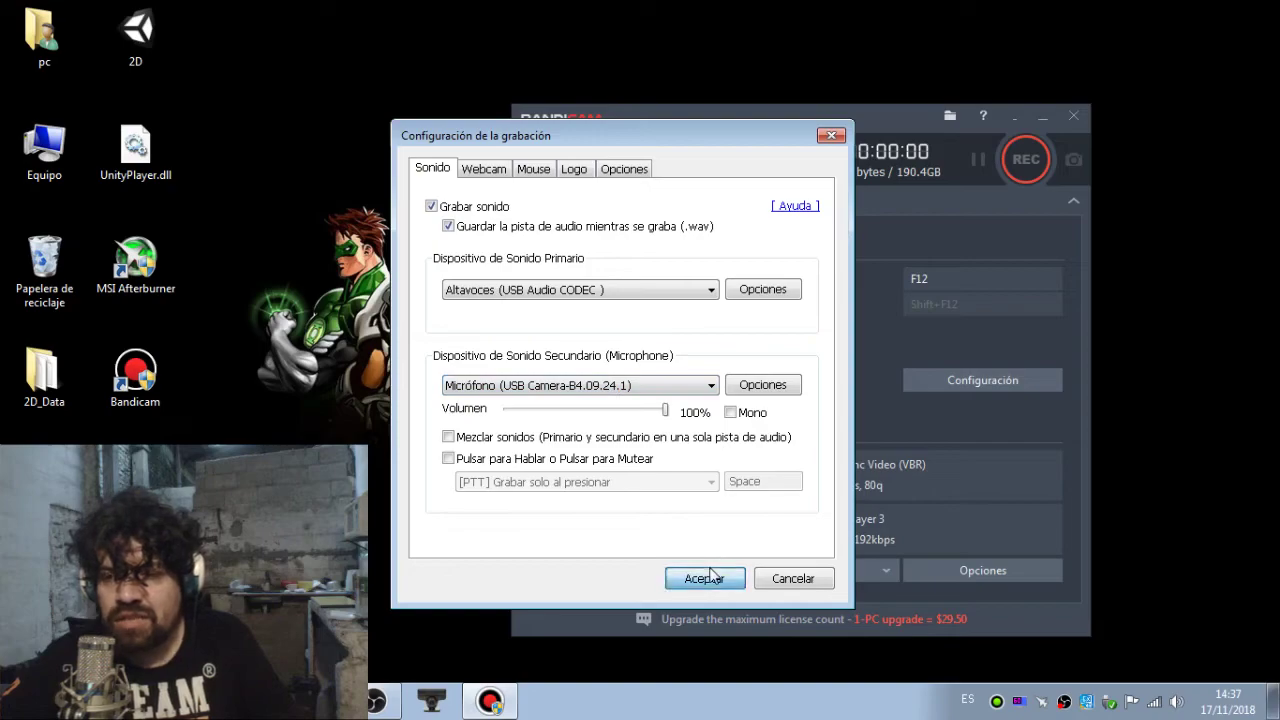
left_click(707, 572)
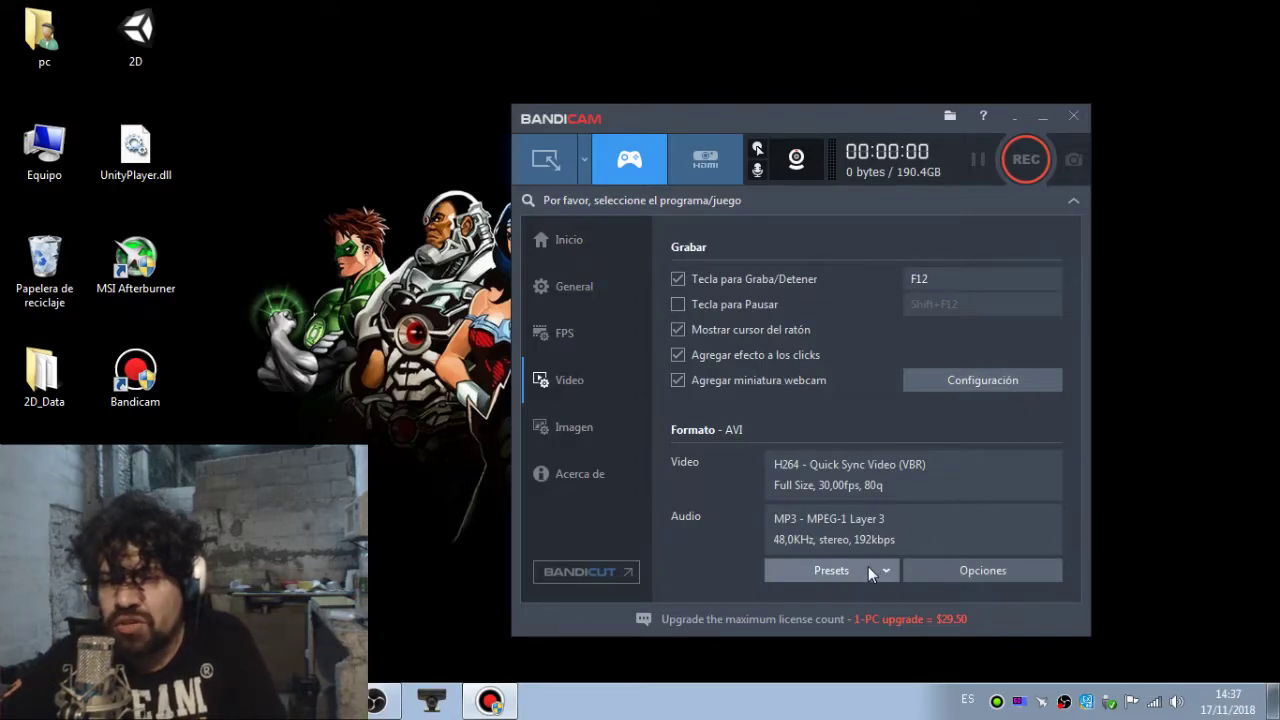
- Apply the H.264, 60 FPS (Intel® Quick Sync video) preset to the recording format and reopen the preset list
left_click(811, 571)
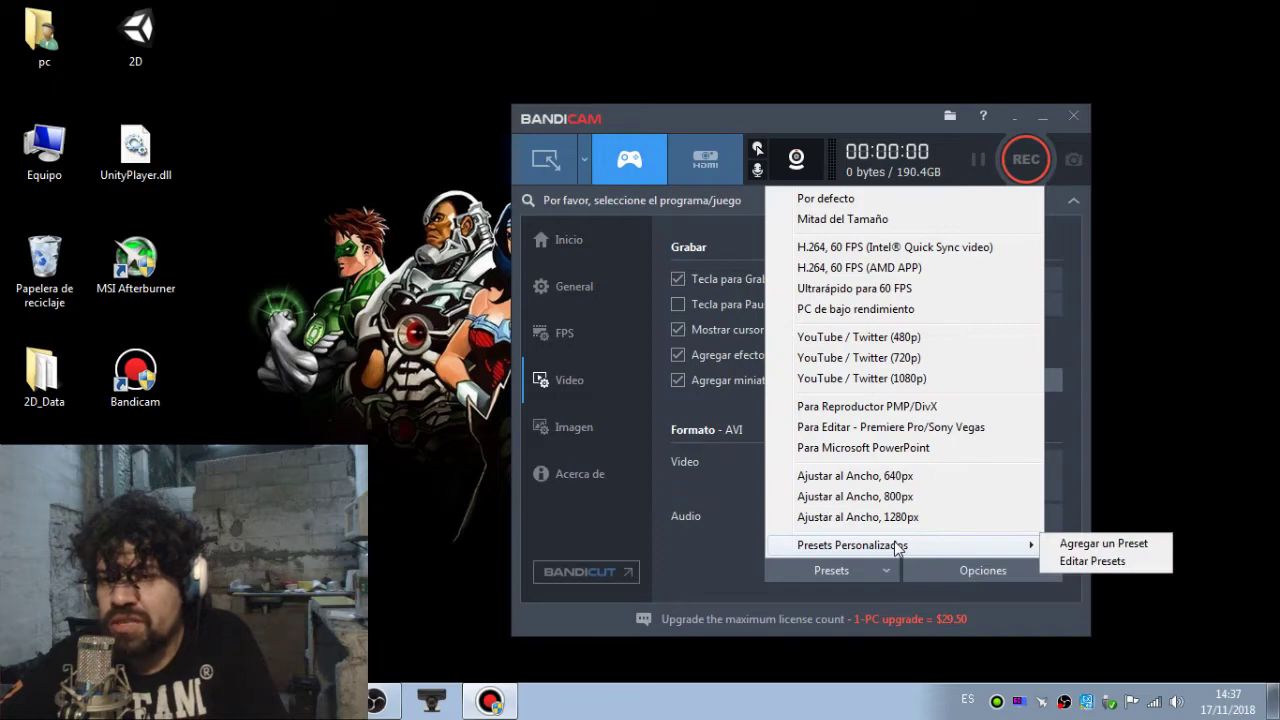
left_click(880, 254)
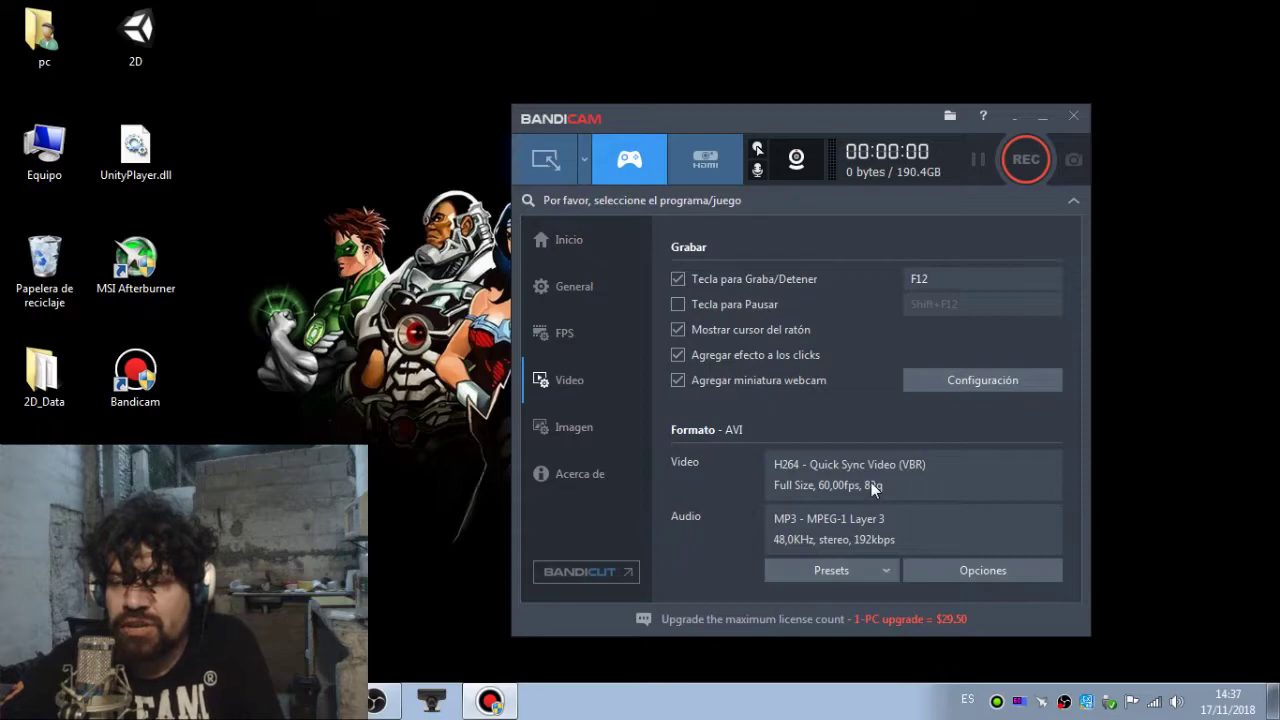
left_click(845, 576)
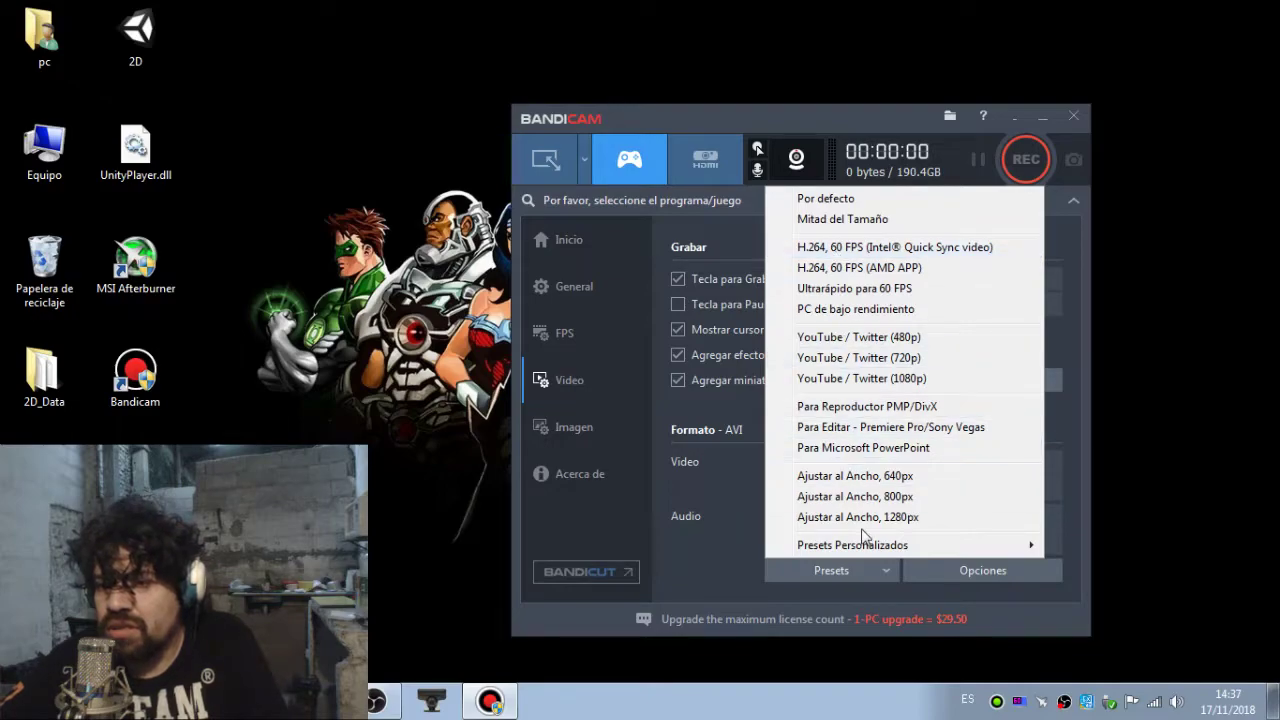
mouse_move(862, 545)
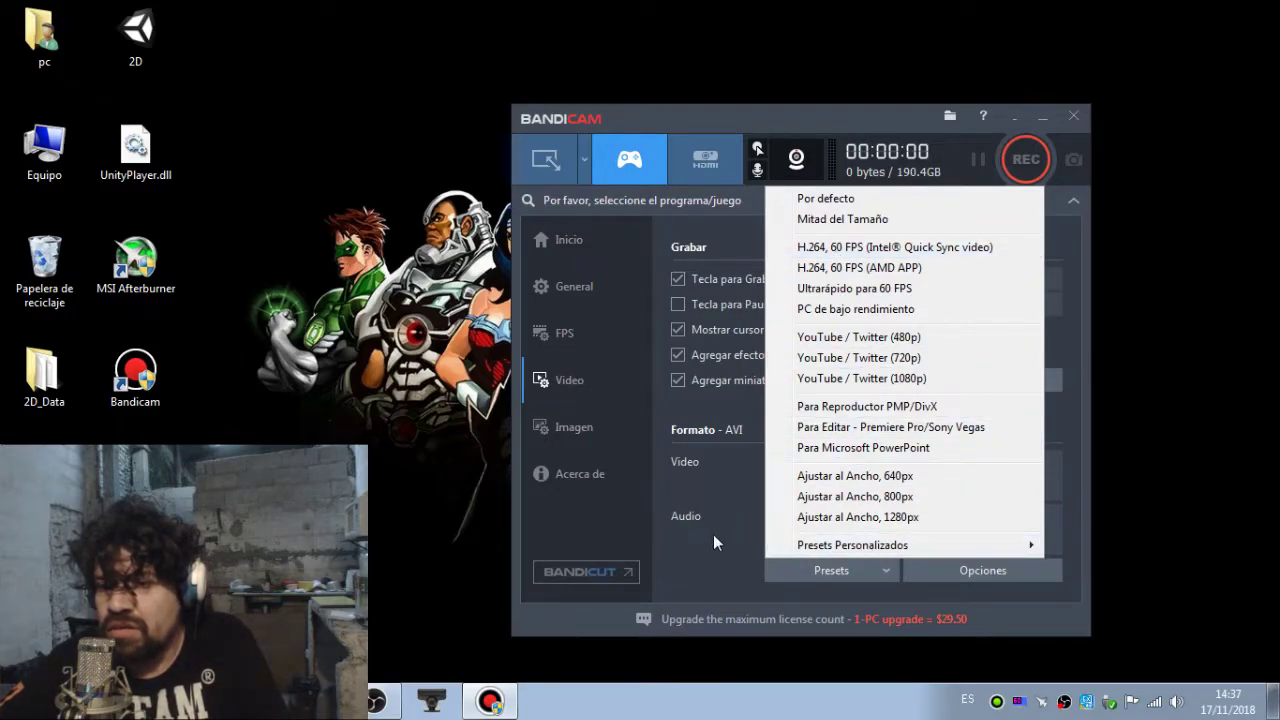
- Dismiss the preset list, launch the 2D game, and place its configuration window beside the recorder window
left_click(720, 535)
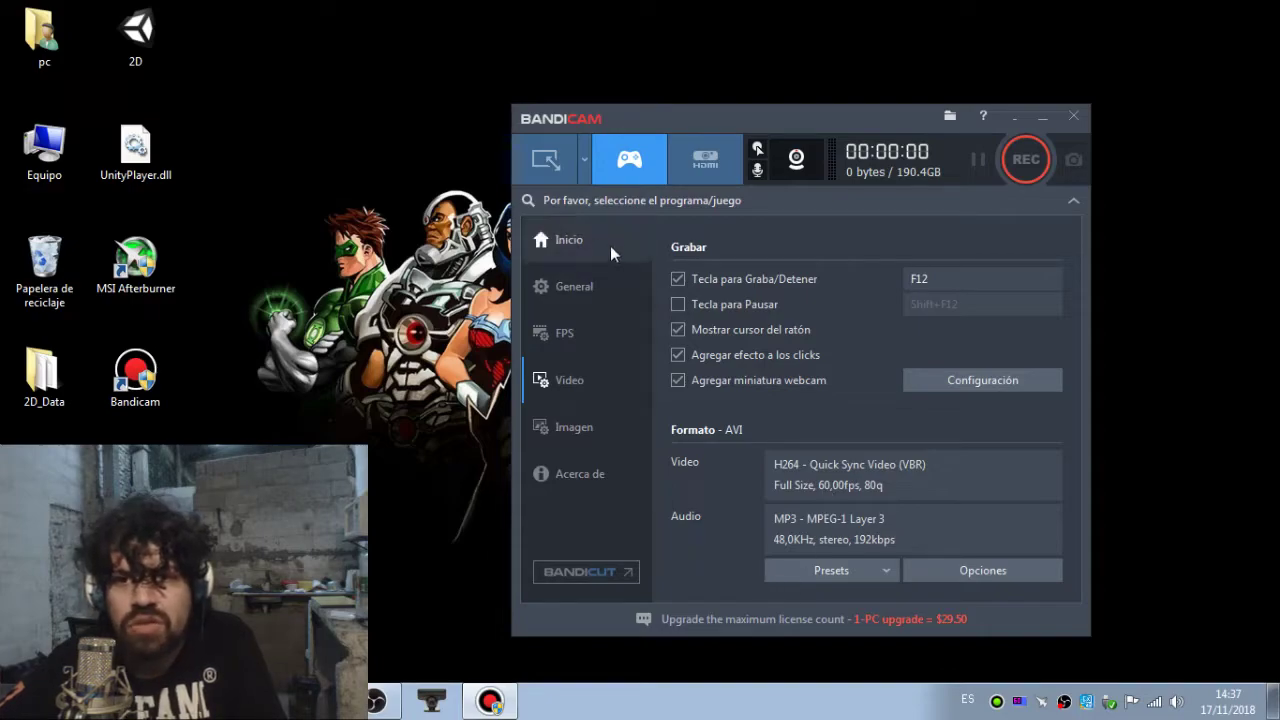
left_click(160, 30)
left_click(305, 365)
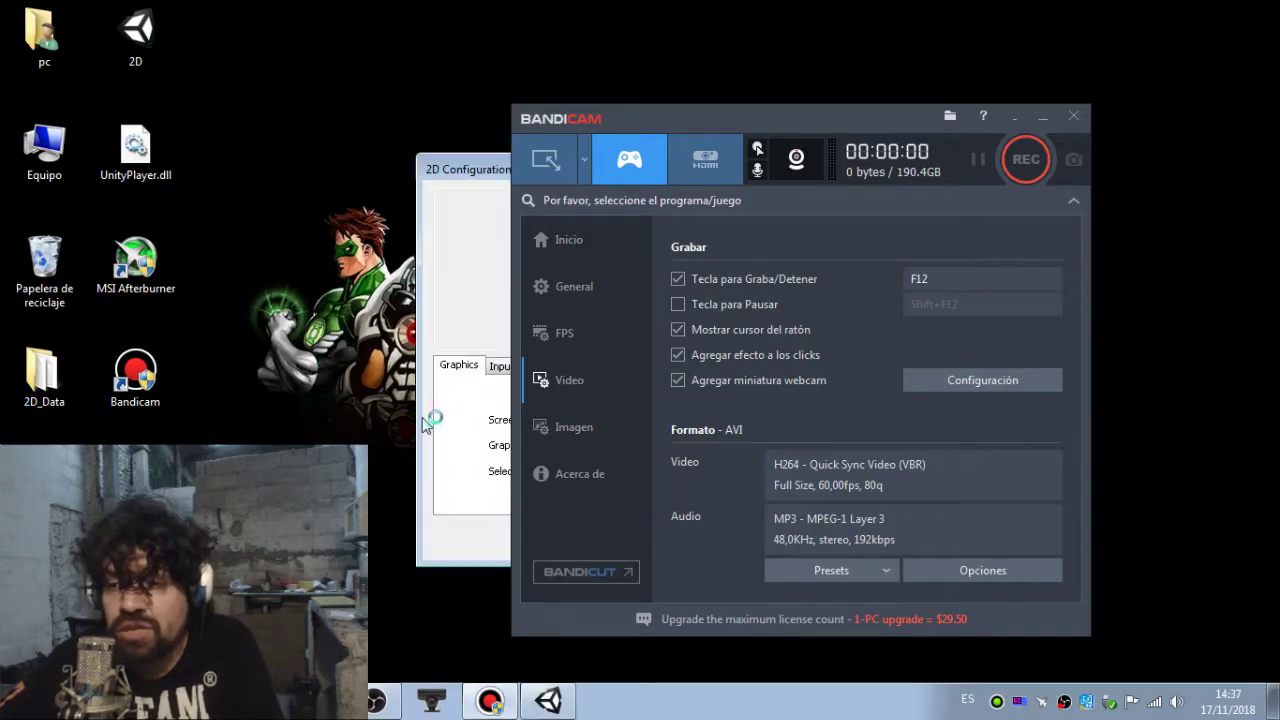
left_click(905, 498)
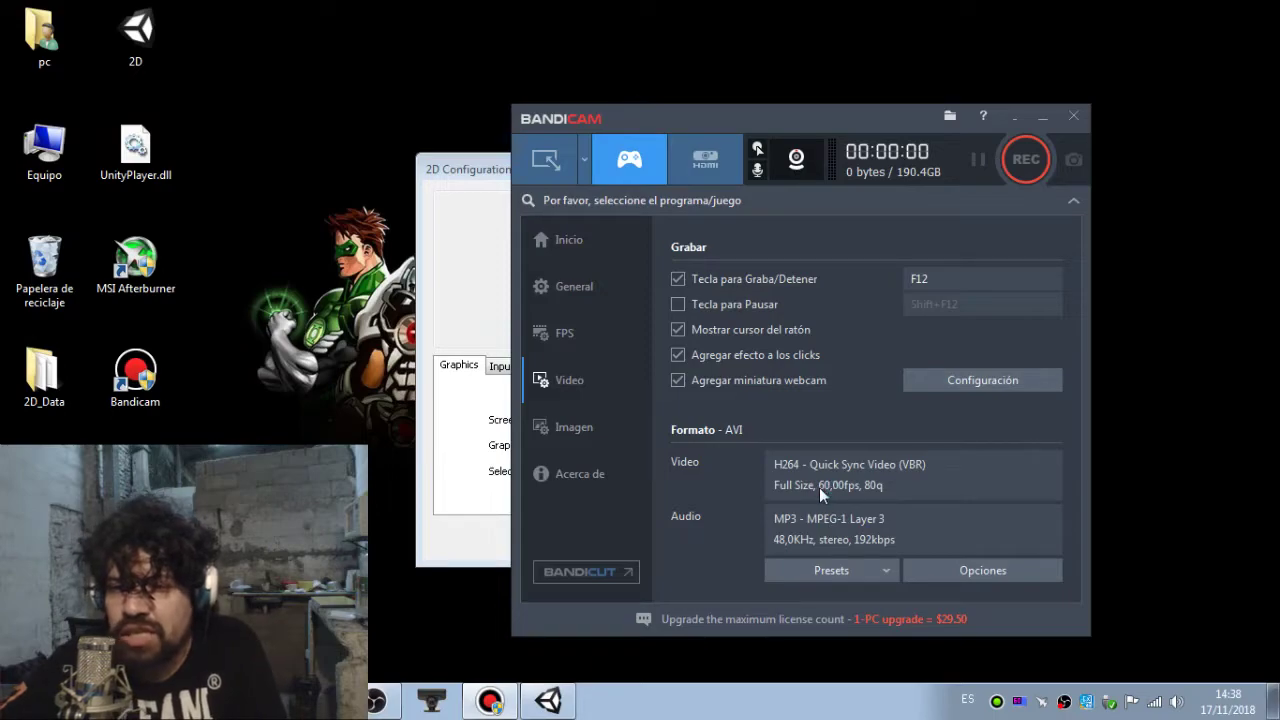
left_click_drag(458, 188, 200, 125)
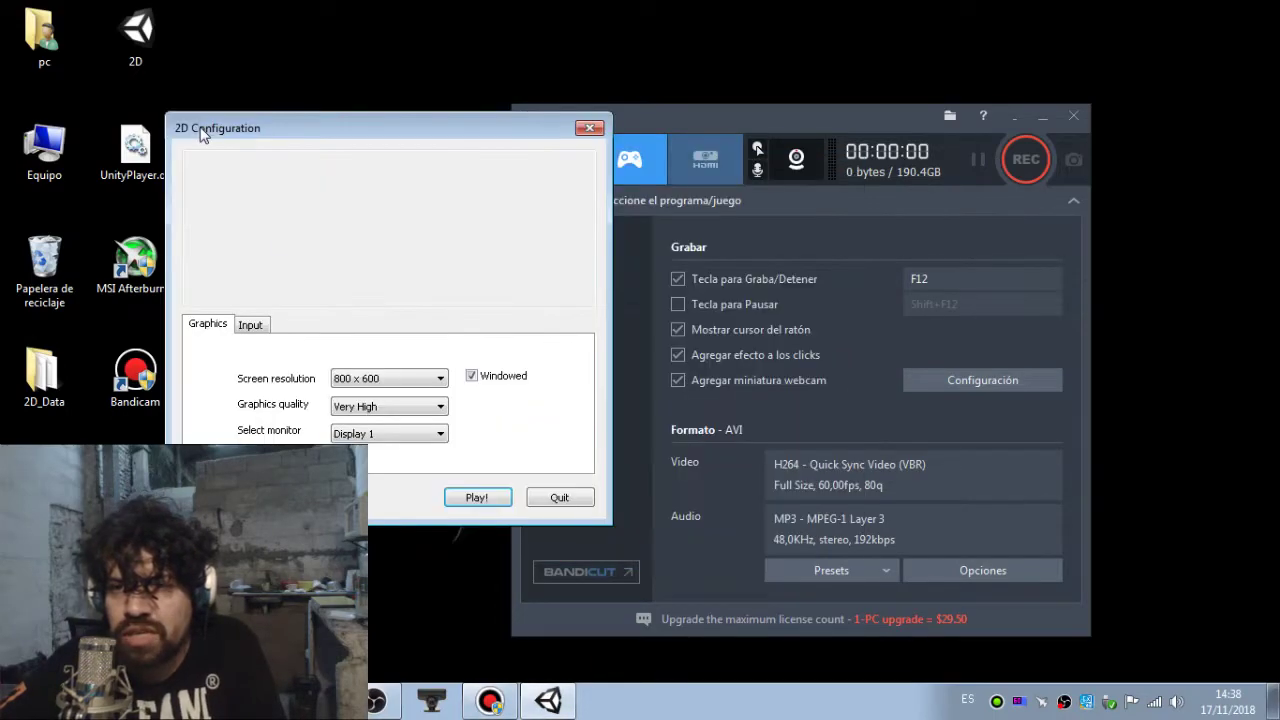
left_click_drag(731, 109, 845, 113)
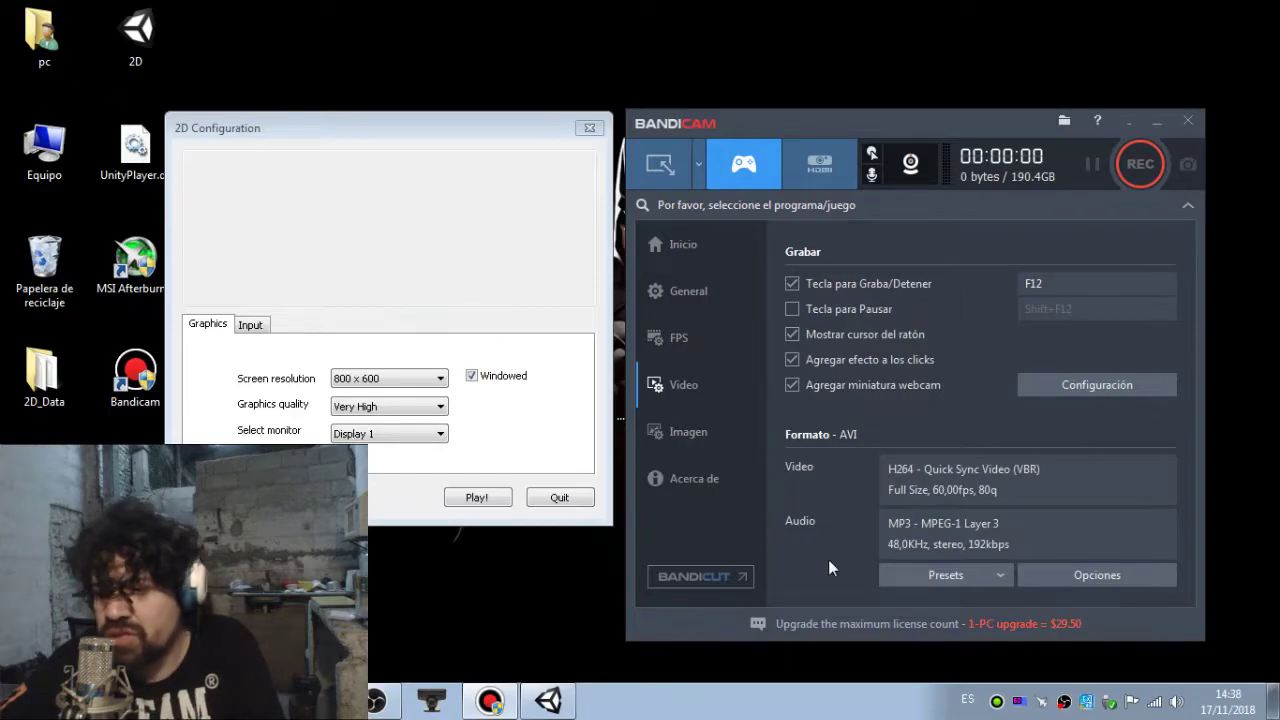
- In the format options, try the video sizes 1920 x 1080 and Ajustar a la Altura, and choose Ajustar al Ancho
left_click(1092, 575)
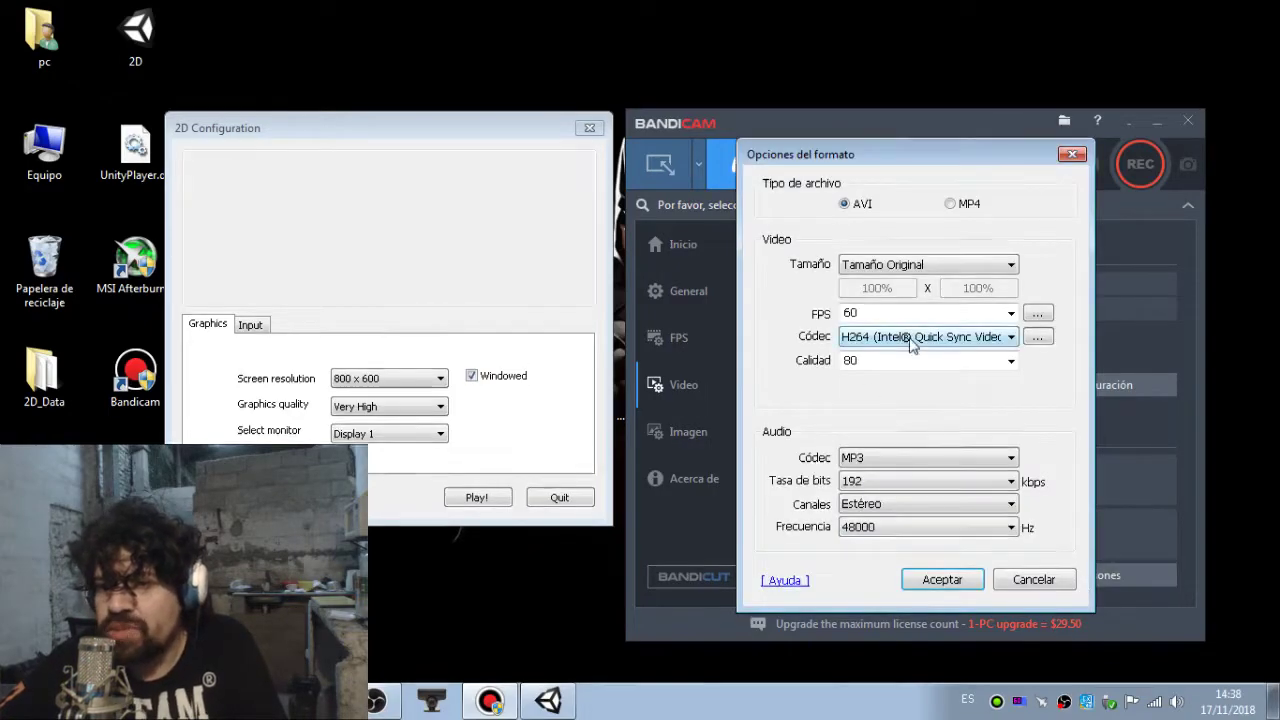
left_click(927, 266)
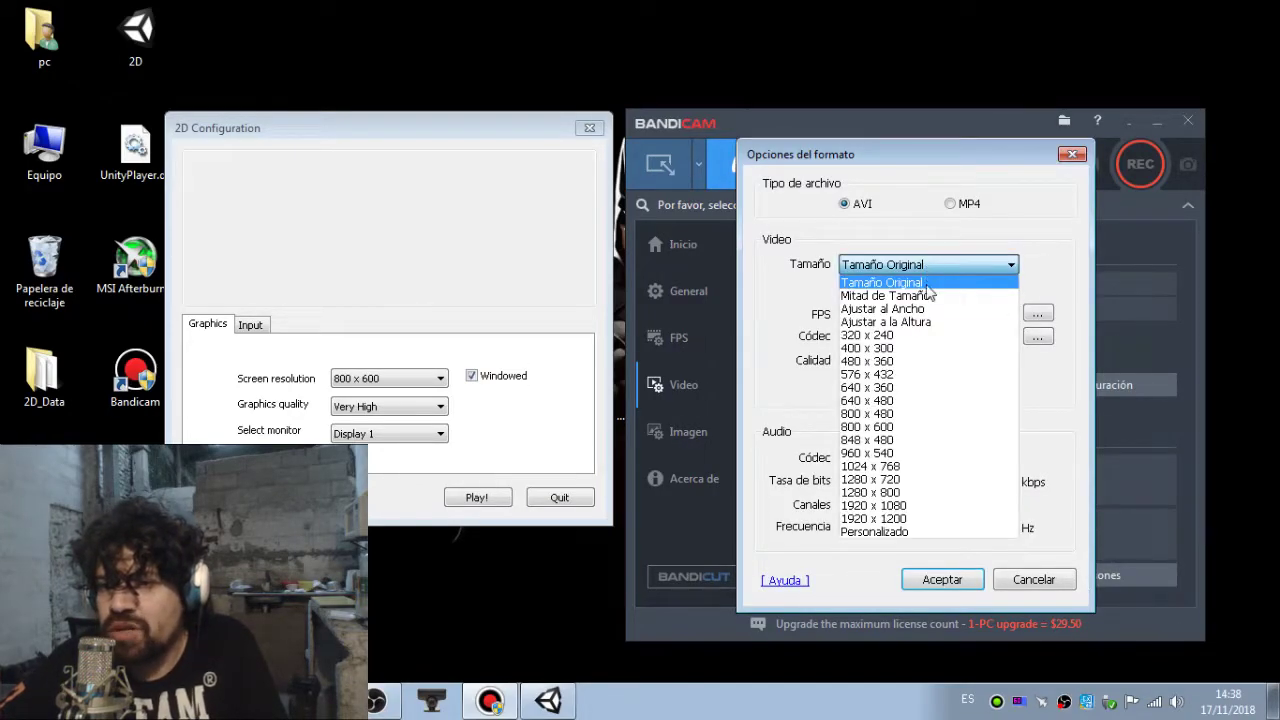
left_click(920, 506)
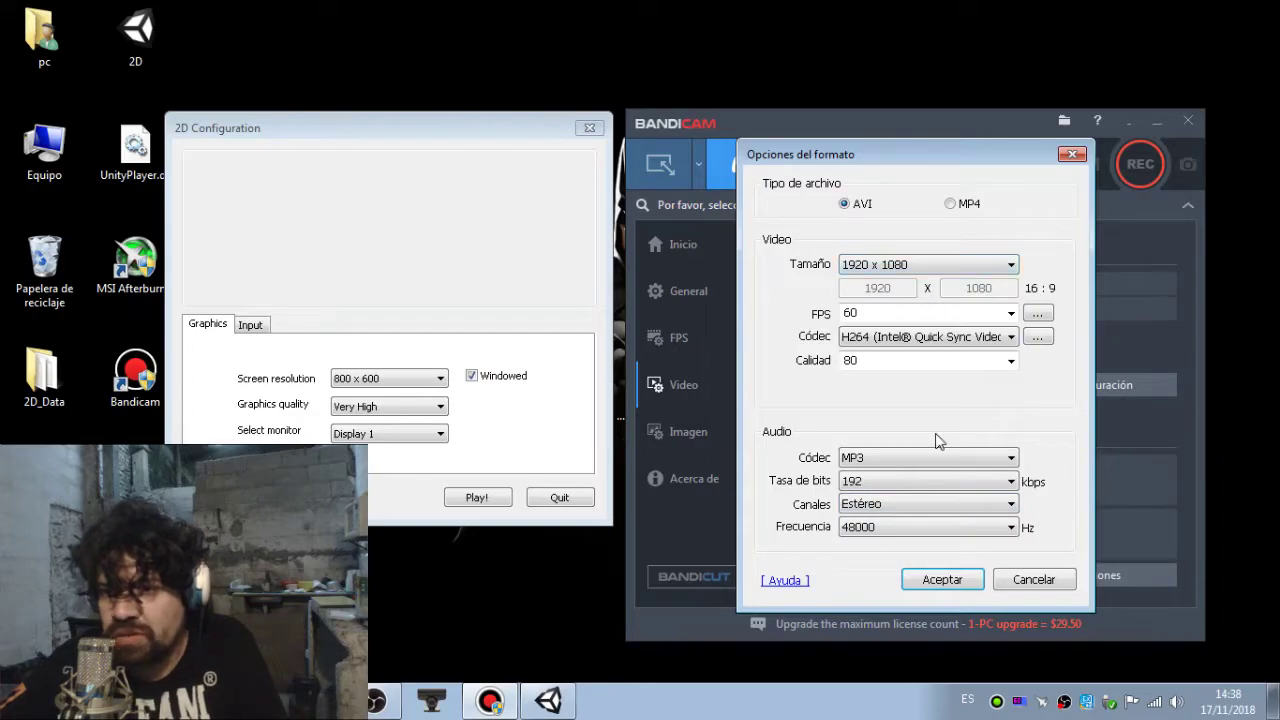
left_click(945, 264)
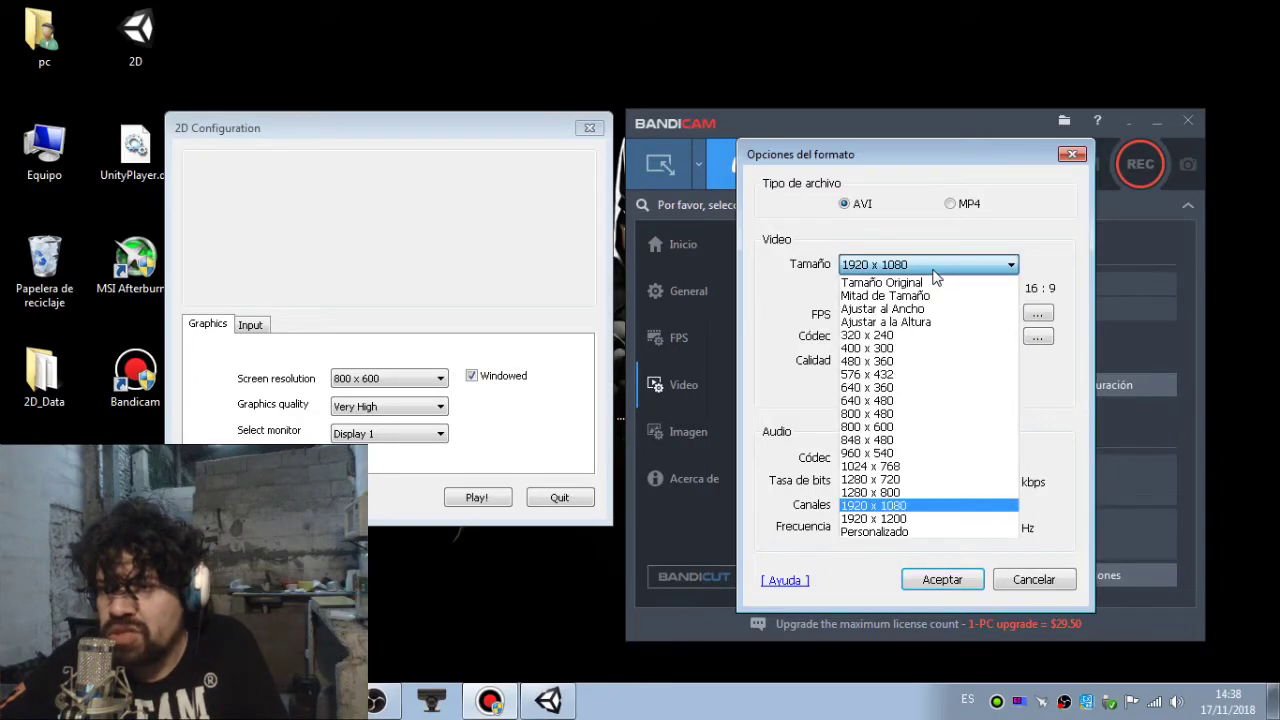
left_click(918, 324)
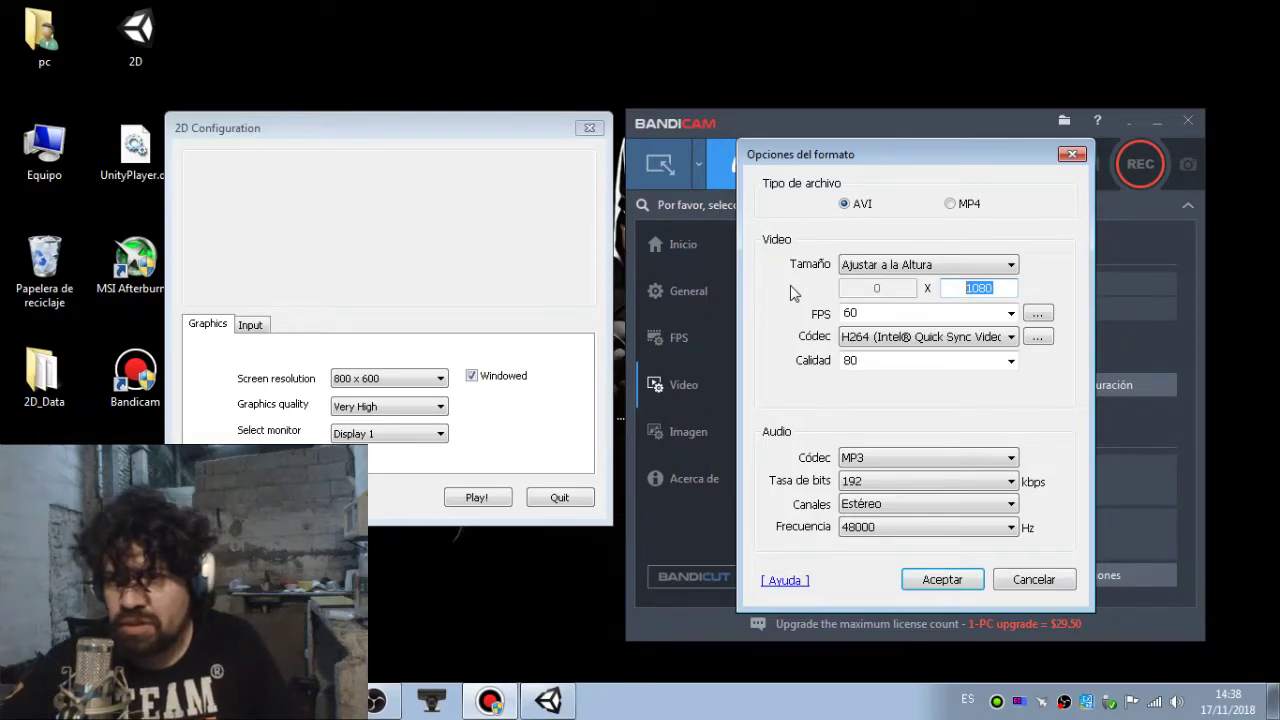
left_click(905, 266)
left_click(905, 308)
left_click(944, 276)
left_click(944, 276)
- Examine the available FPS values and video codecs without changing them
left_click(980, 315)
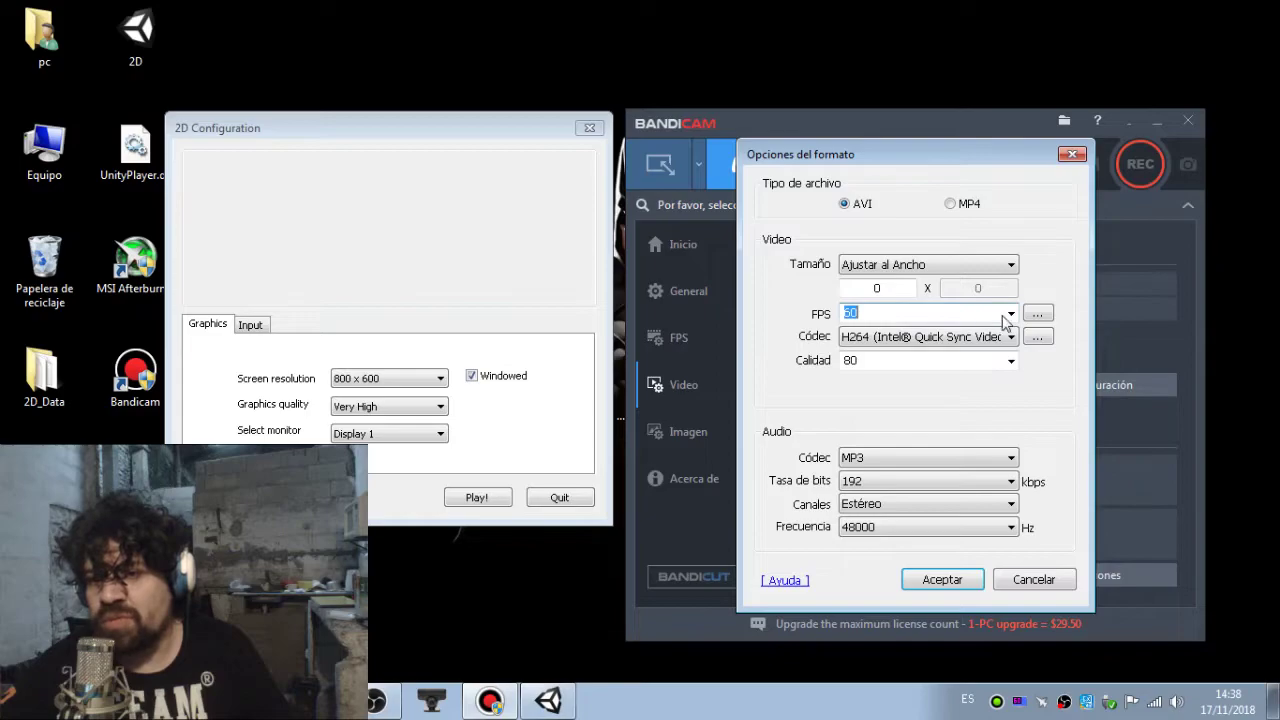
left_click(1011, 313)
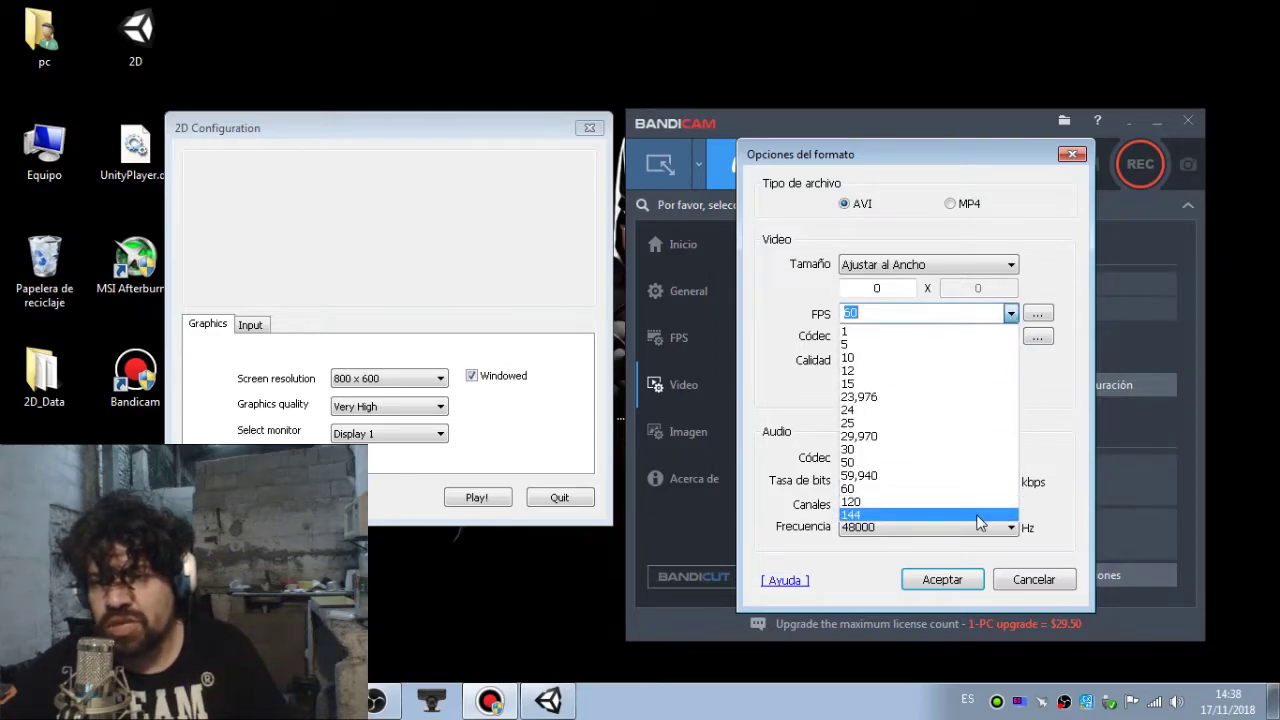
left_click(908, 338)
left_click(908, 338)
left_click(908, 338)
left_click(908, 338)
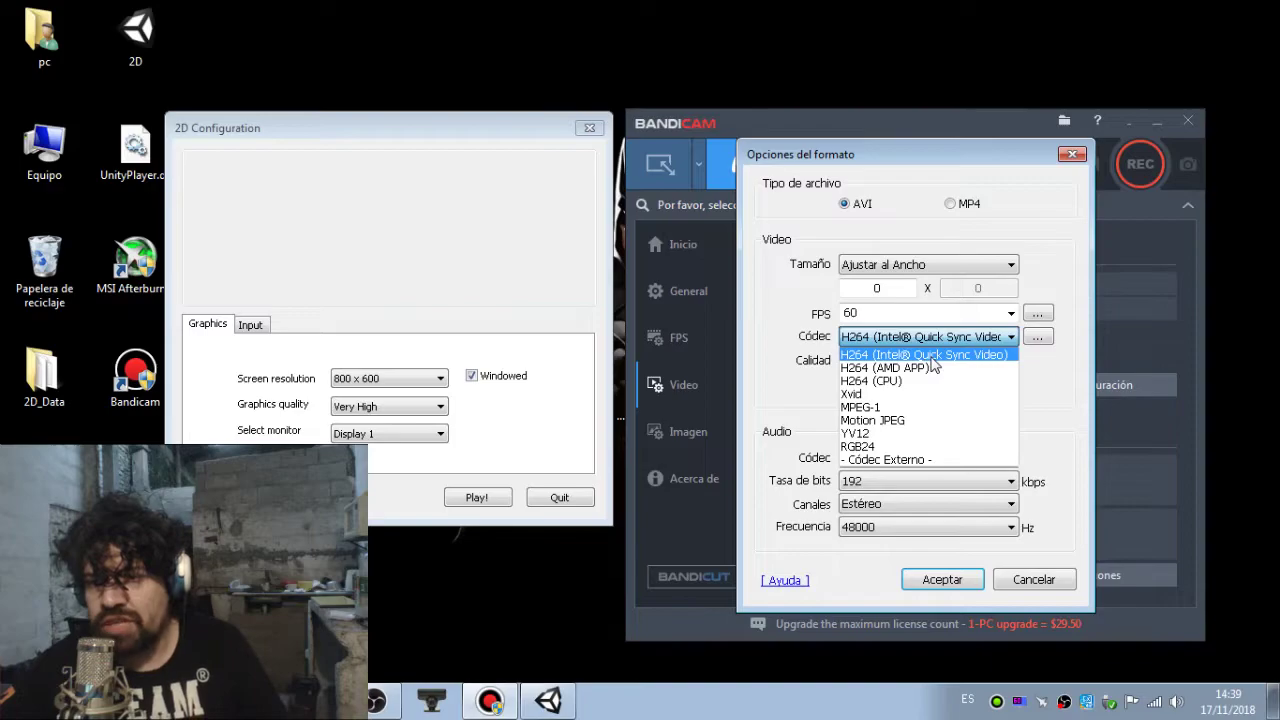
left_click(888, 340)
- Examine the video quality levels and the audio codec choices, rechecking the video codec without changing anything
left_click(1010, 361)
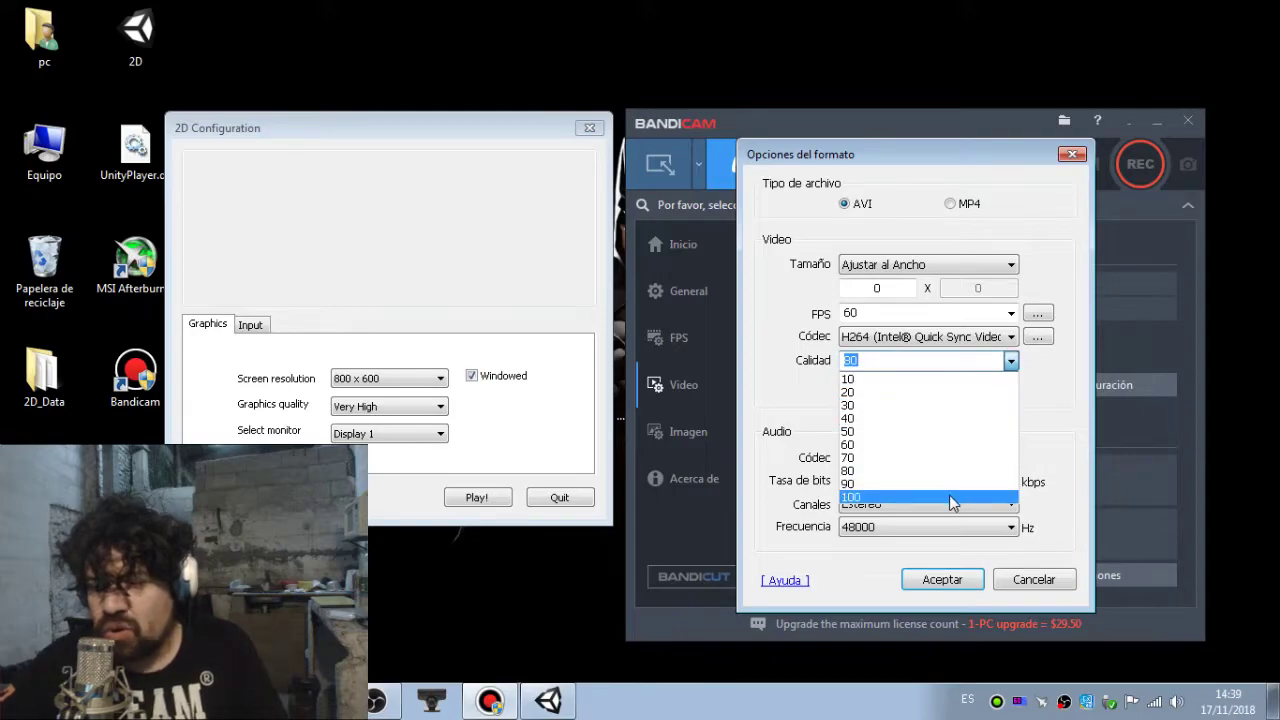
left_click(922, 341)
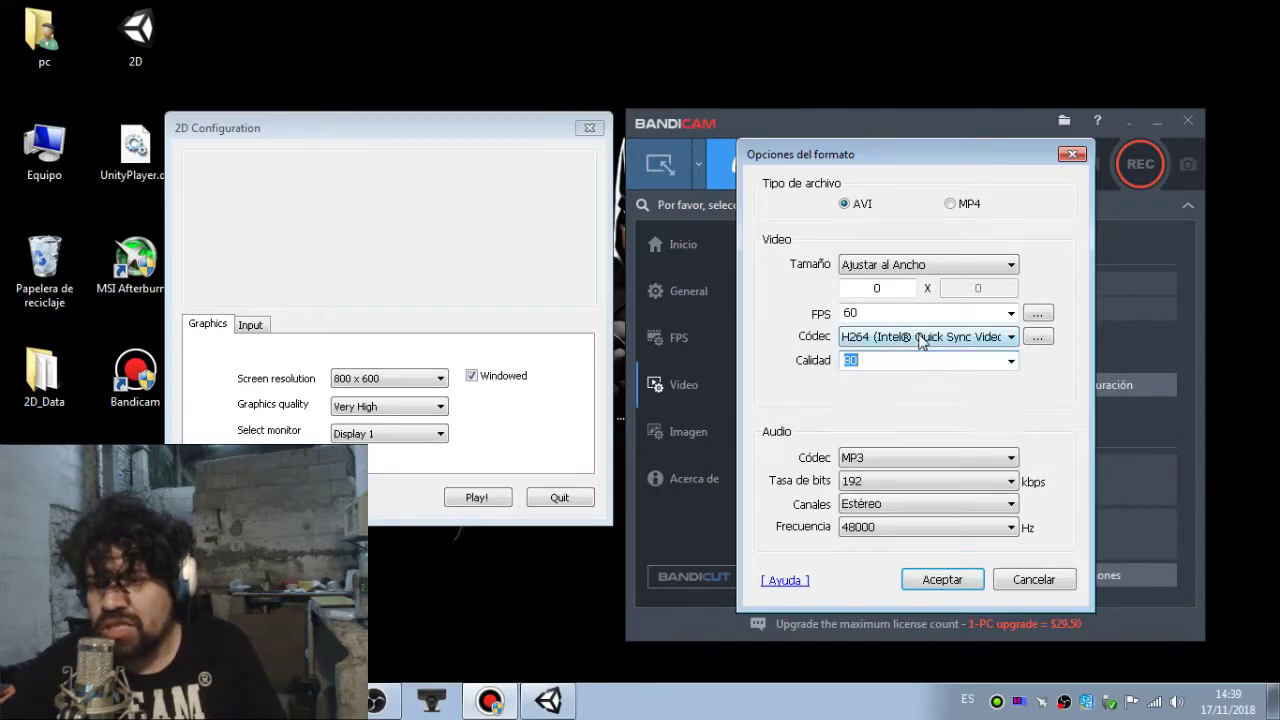
left_click(922, 341)
left_click(900, 352)
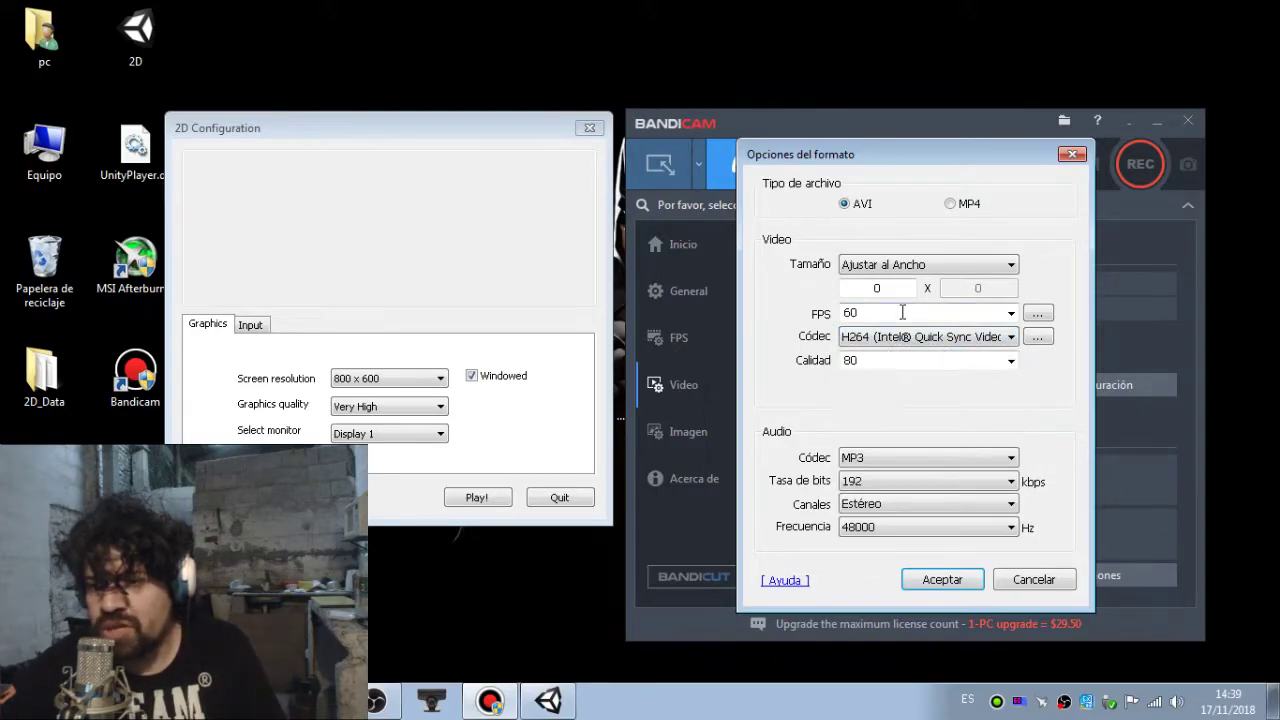
left_click(897, 357)
left_click(1016, 364)
left_click(1016, 364)
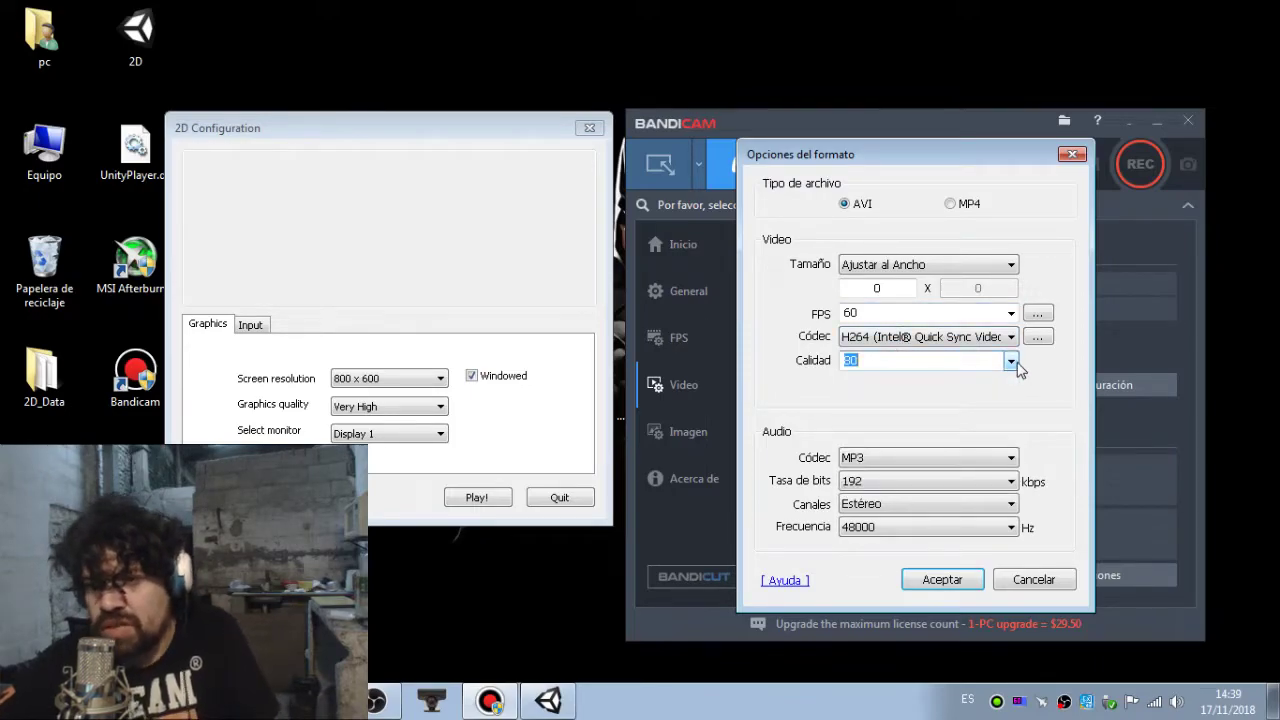
left_click(964, 460)
left_click(964, 465)
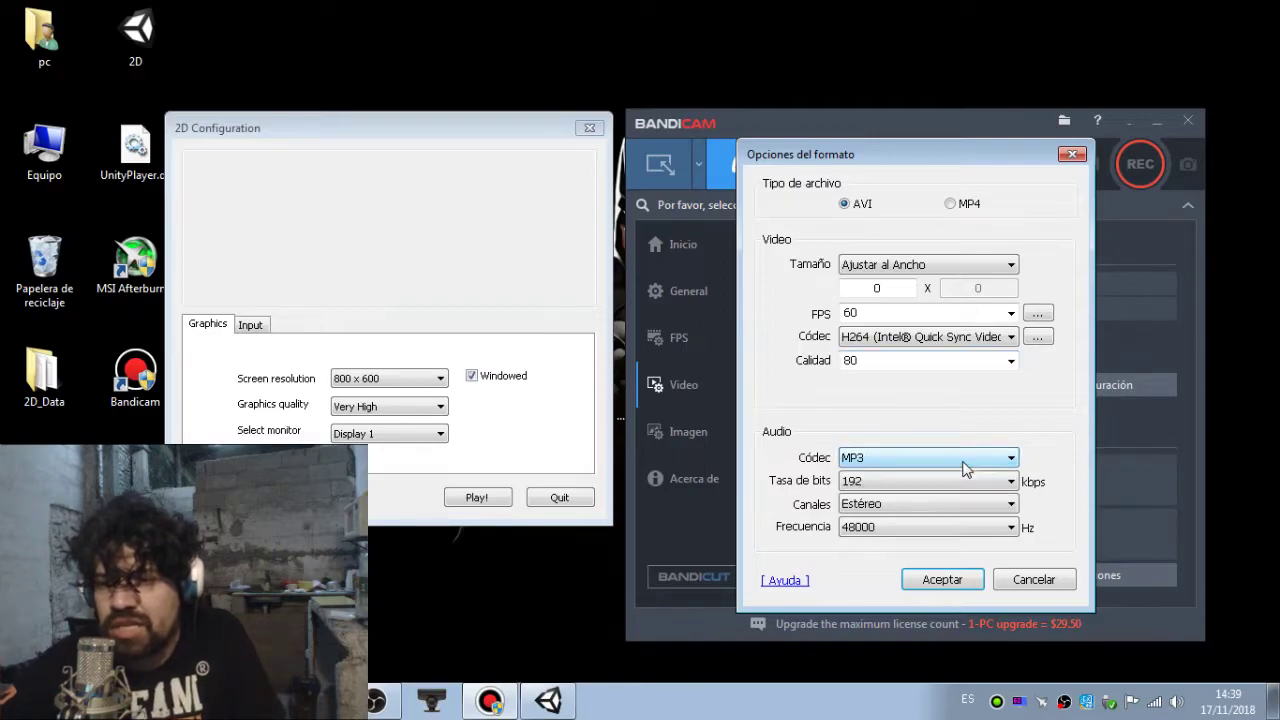
left_click(915, 458)
left_click(915, 462)
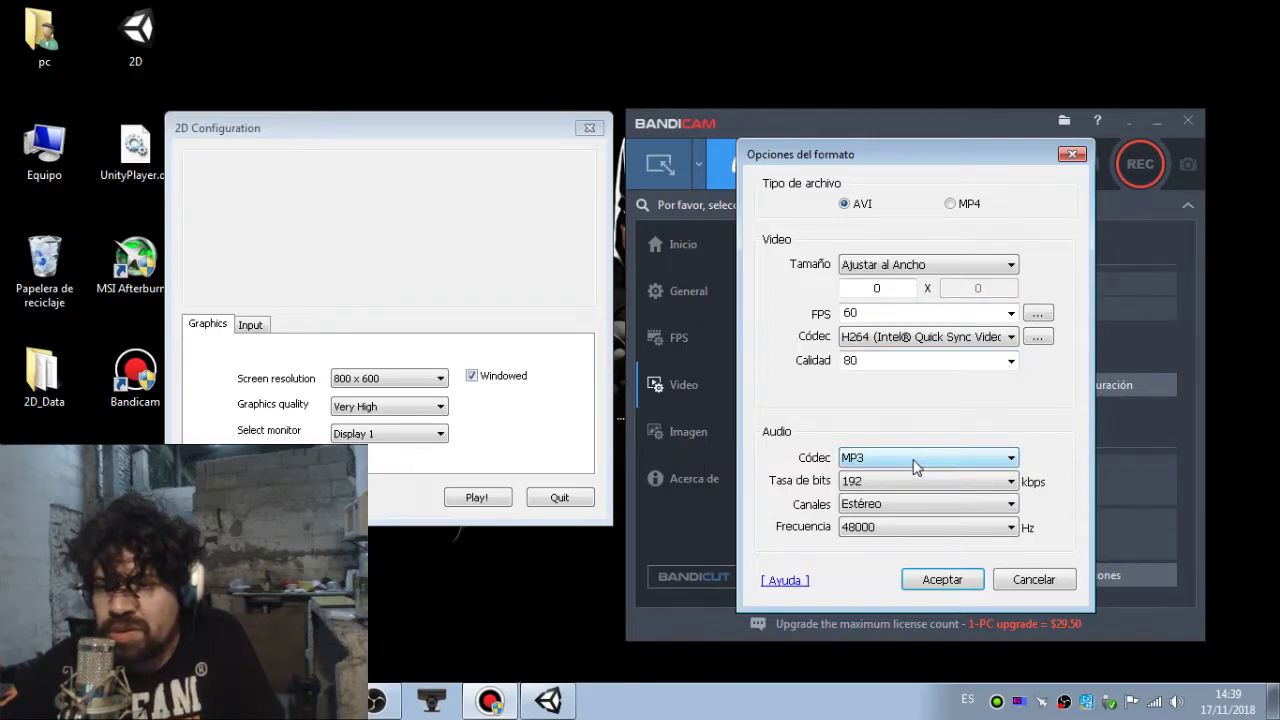
- Review the video codec list once more, keep H264 (Intel® Quick Sync Video), and accept the format options
left_click(913, 340)
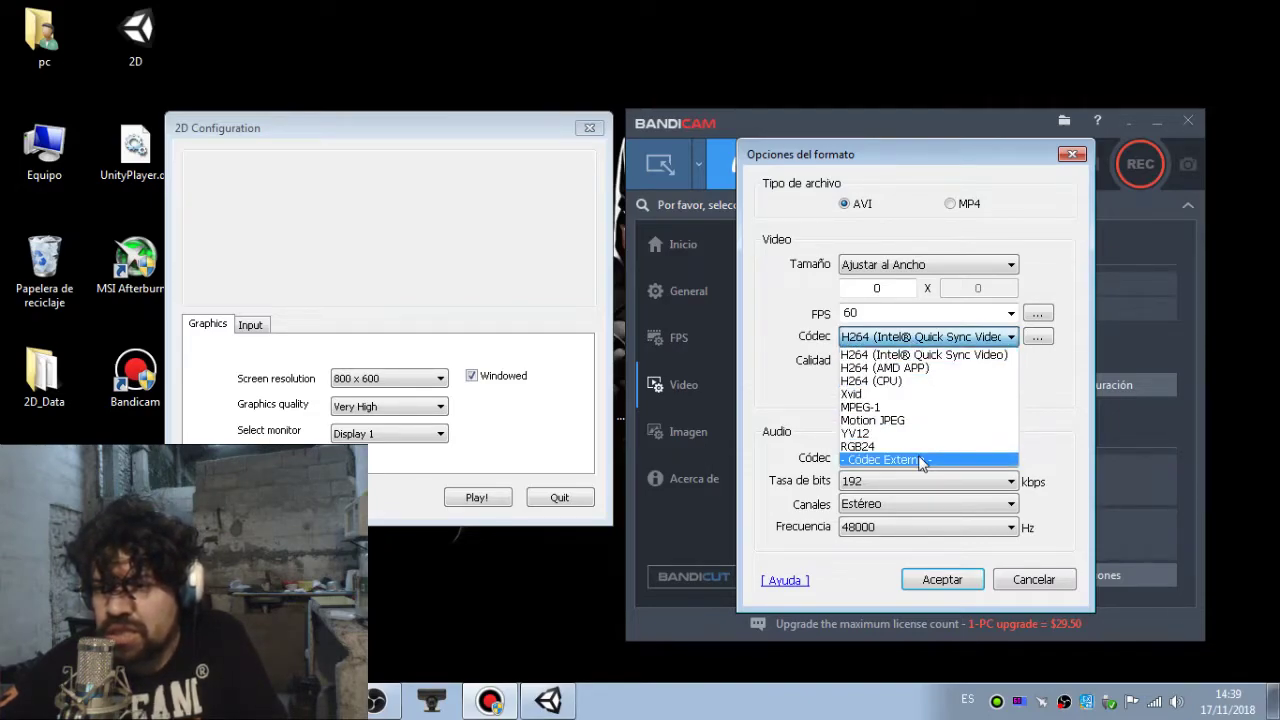
left_click(1075, 385)
left_click(914, 338)
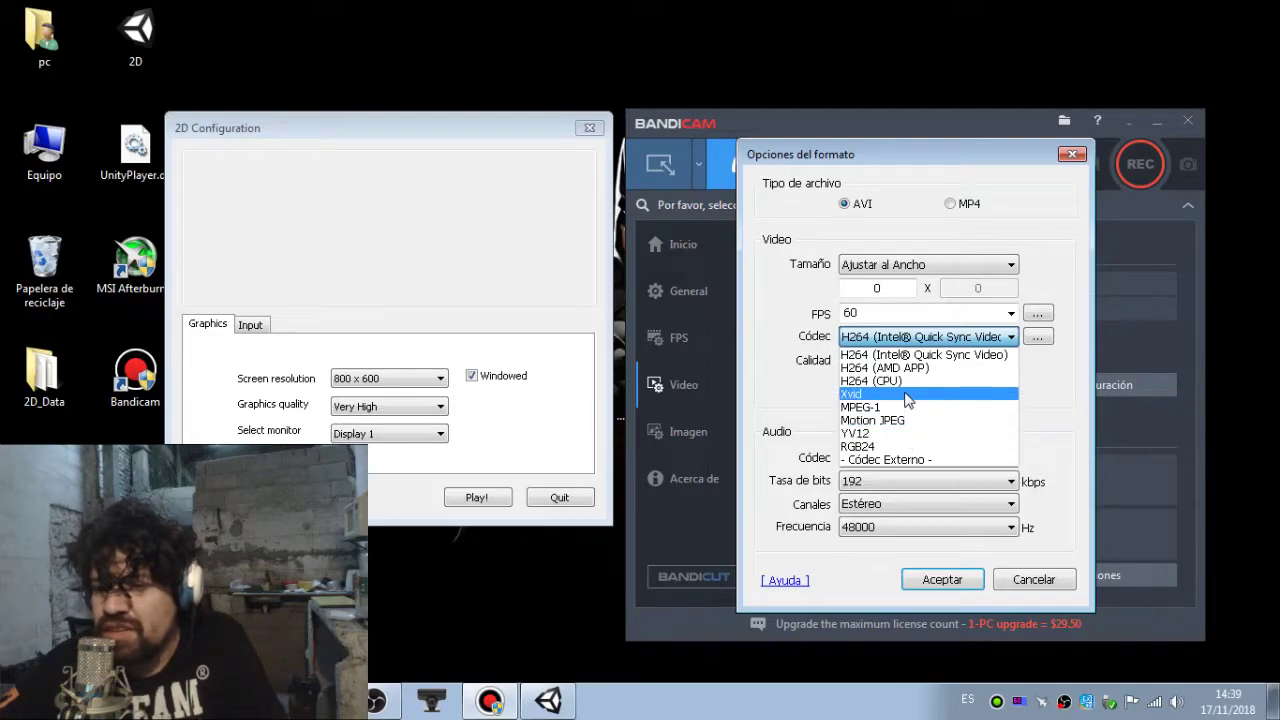
left_click(806, 396)
left_click(927, 582)
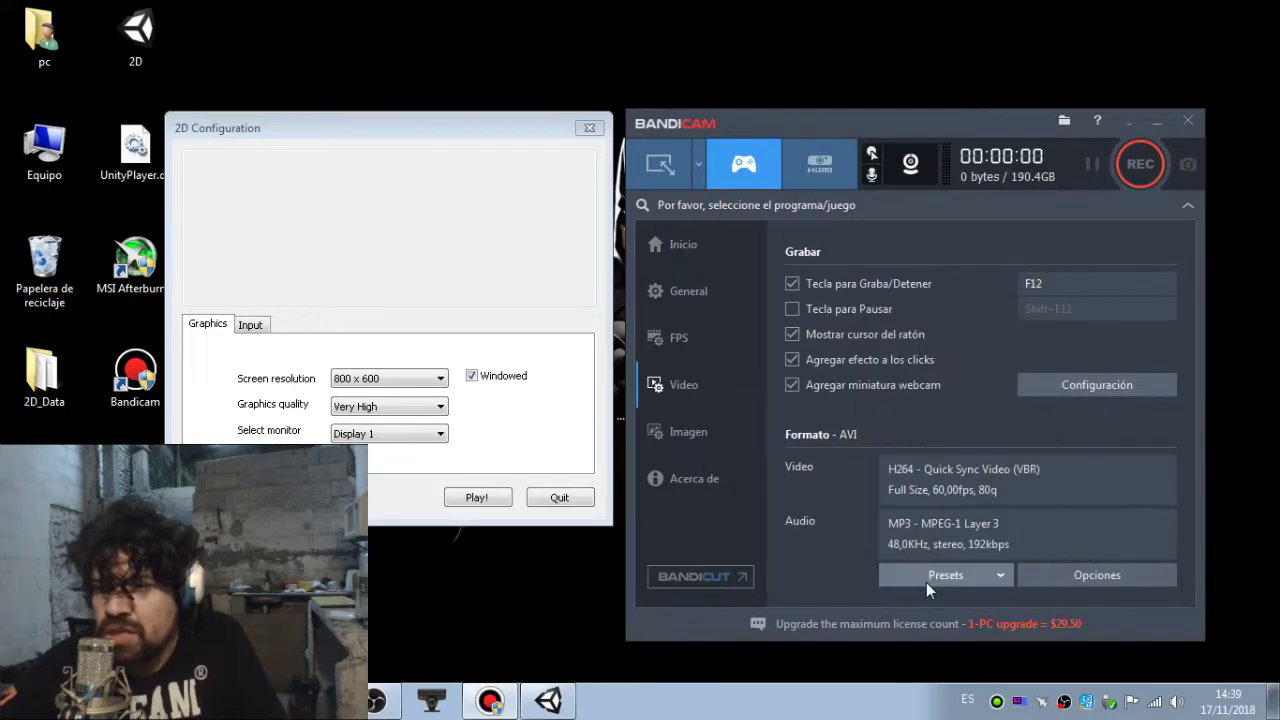
- Look through the image and video settings, check the device selection of the HDMI recording mode, and close its window
left_click(715, 428)
left_click(712, 384)
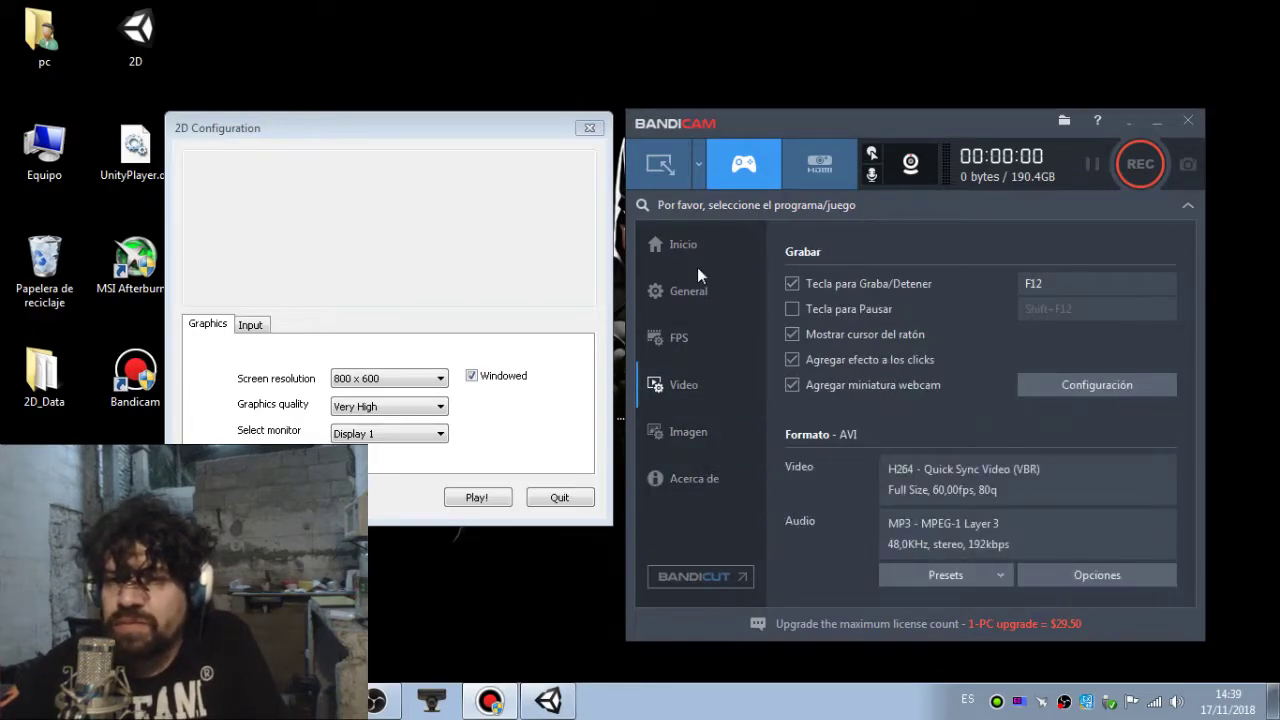
left_click(803, 161)
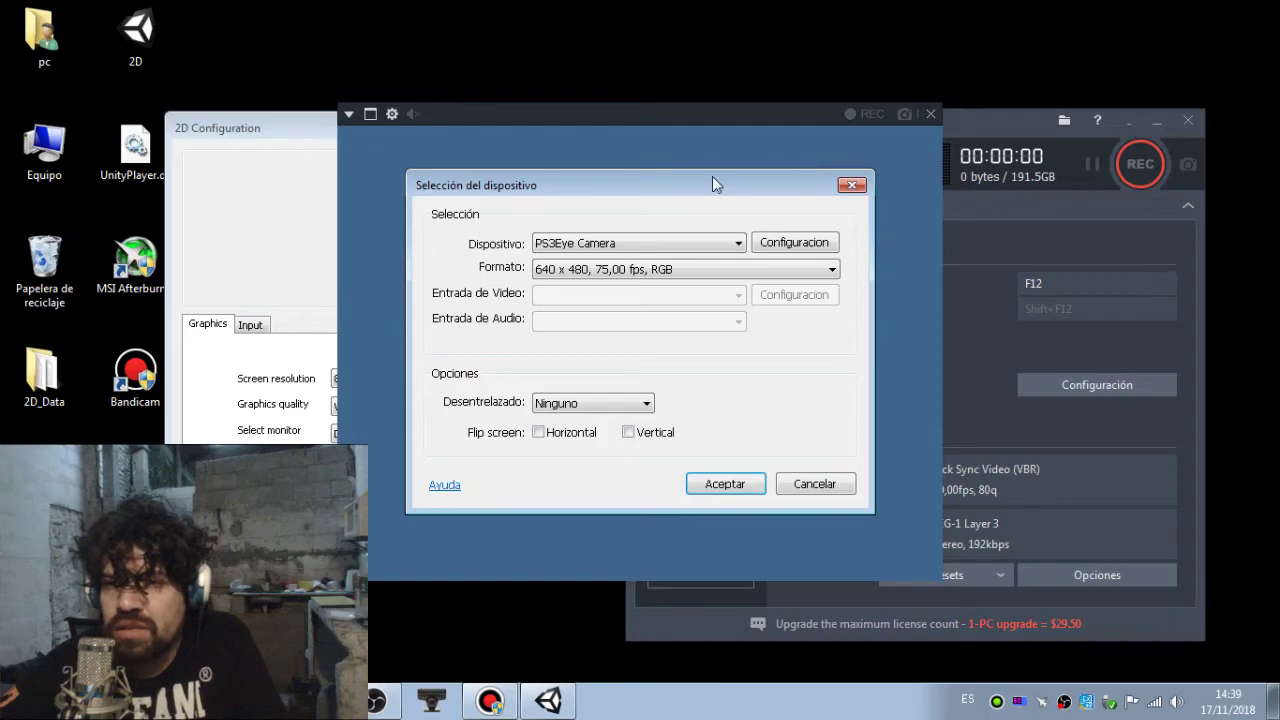
left_click(851, 185)
left_click(930, 113)
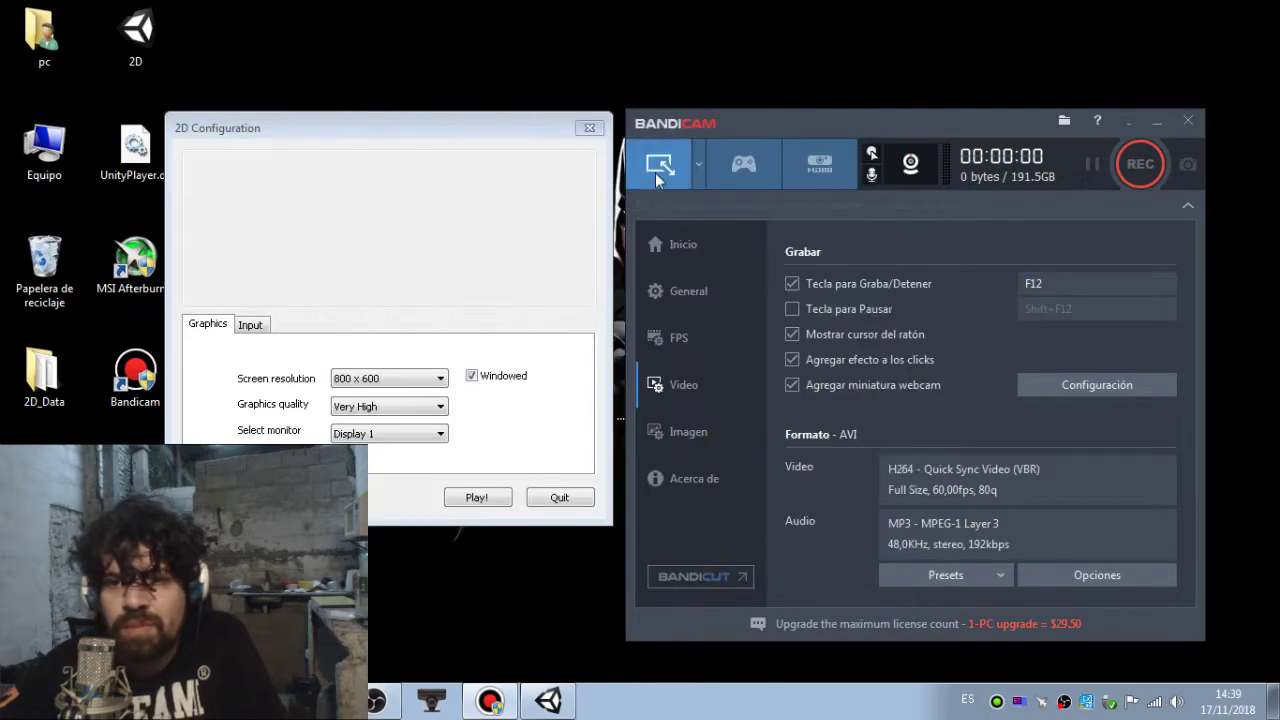